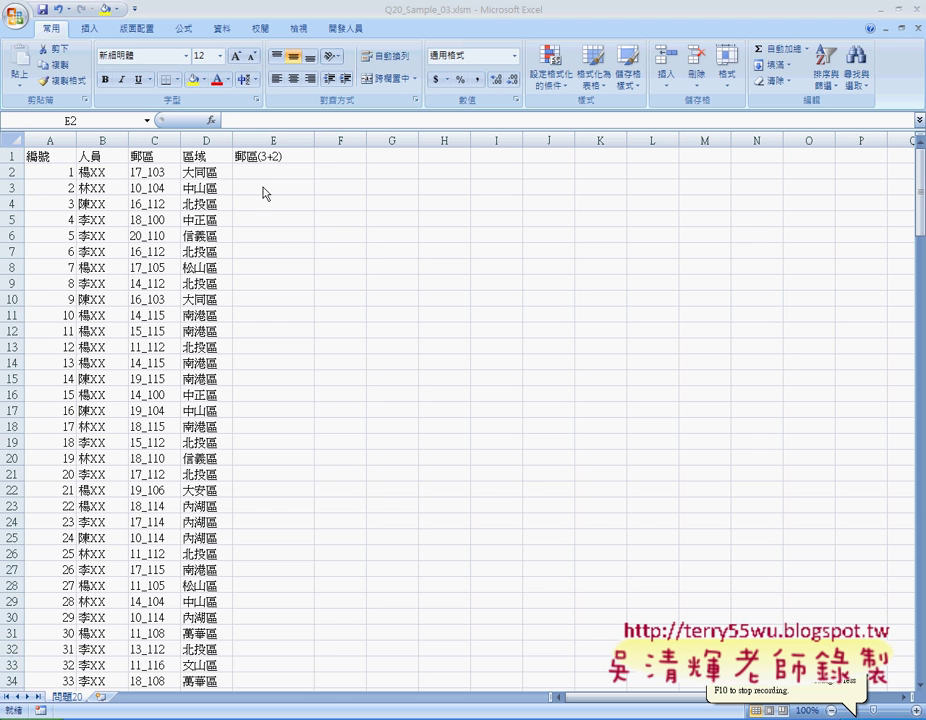
Compare cell E2 with the raw postal code in C2 and the district in D2.
{"action": "left_click", "coordinate": [274, 172]}
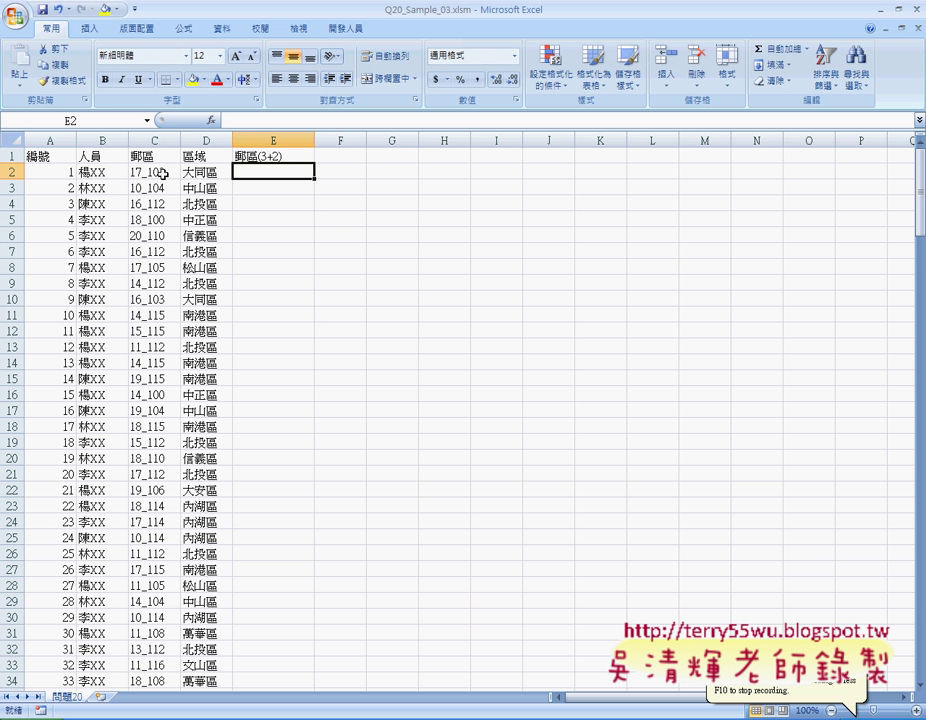
{"action": "left_click", "coordinate": [173, 174]}
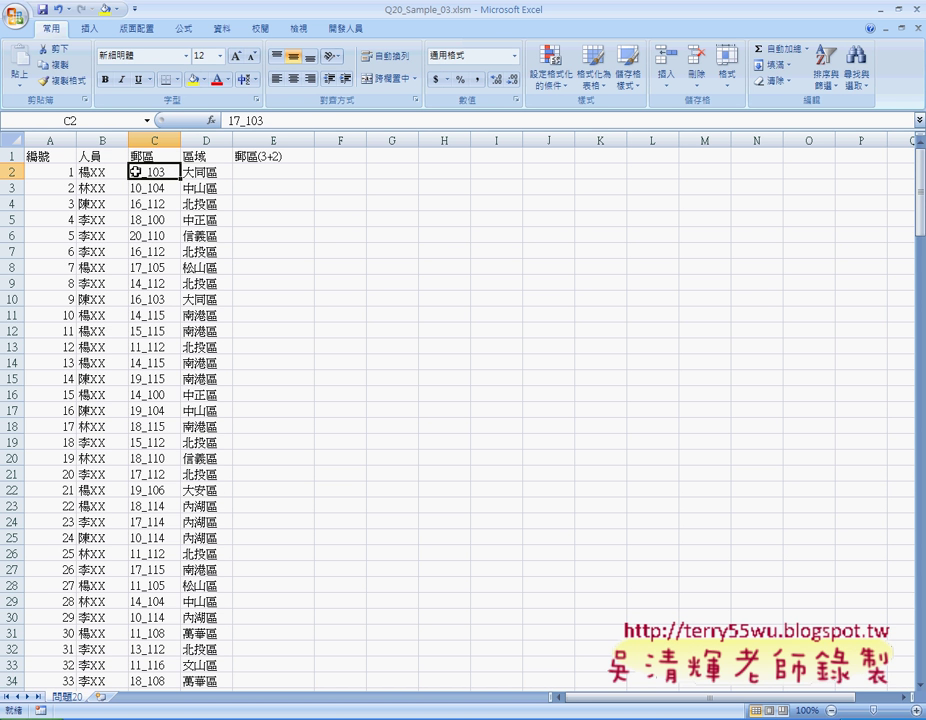
{"action": "left_click", "coordinate": [252, 172]}
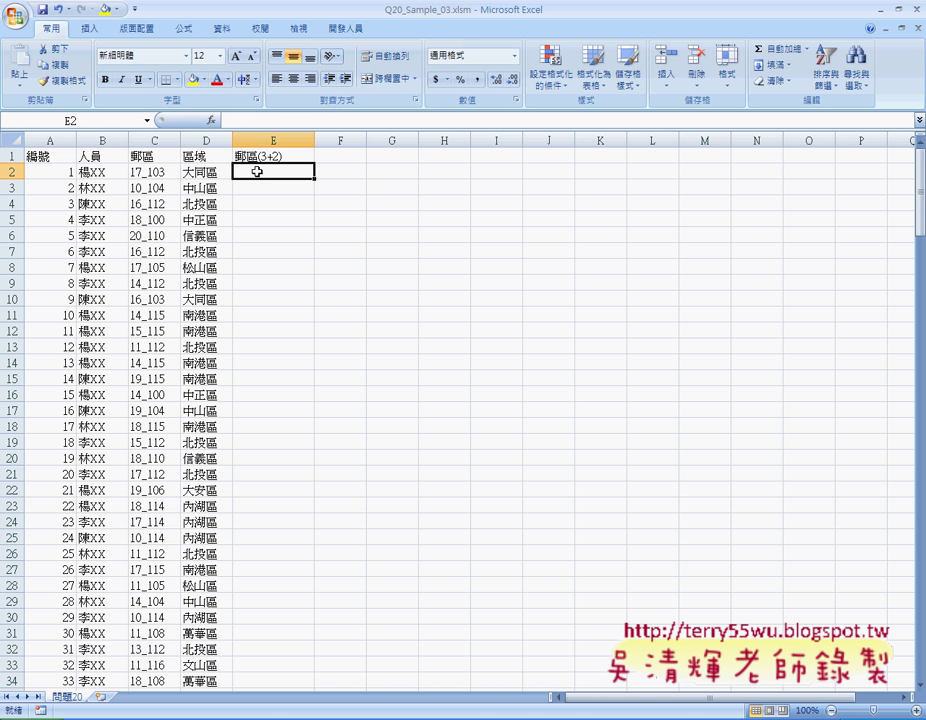
{"action": "left_click", "coordinate": [151, 172]}
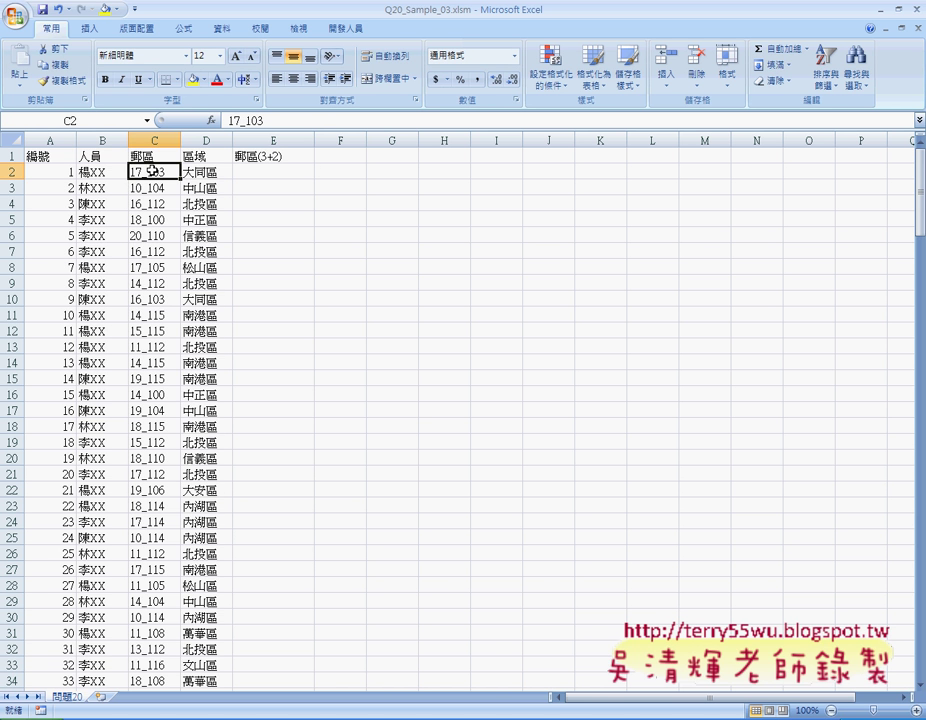
{"action": "left_click", "coordinate": [263, 169]}
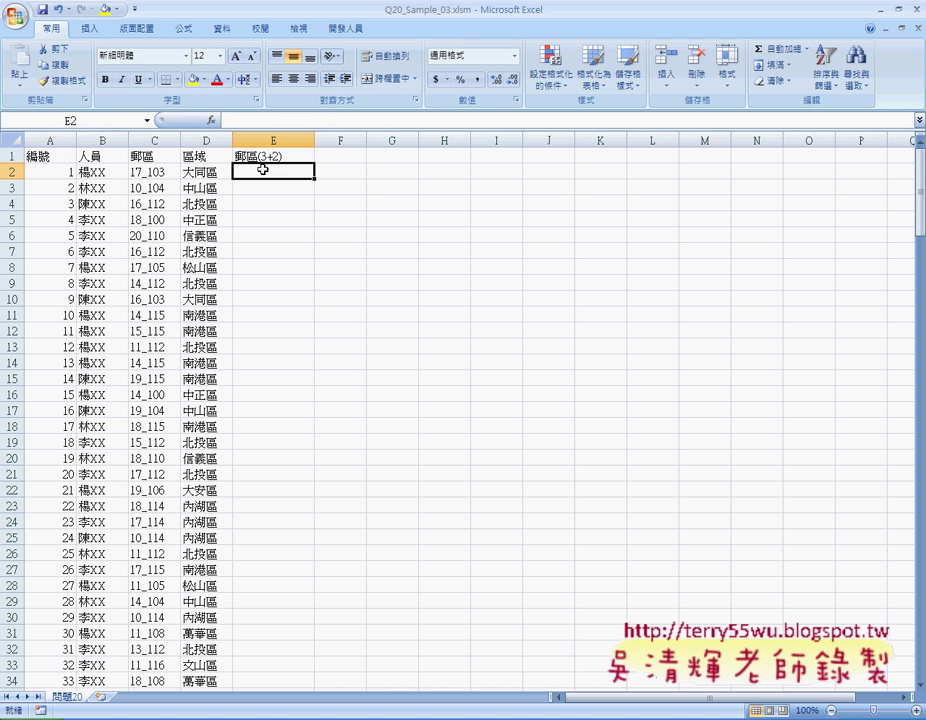
{"action": "left_click", "coordinate": [200, 172]}
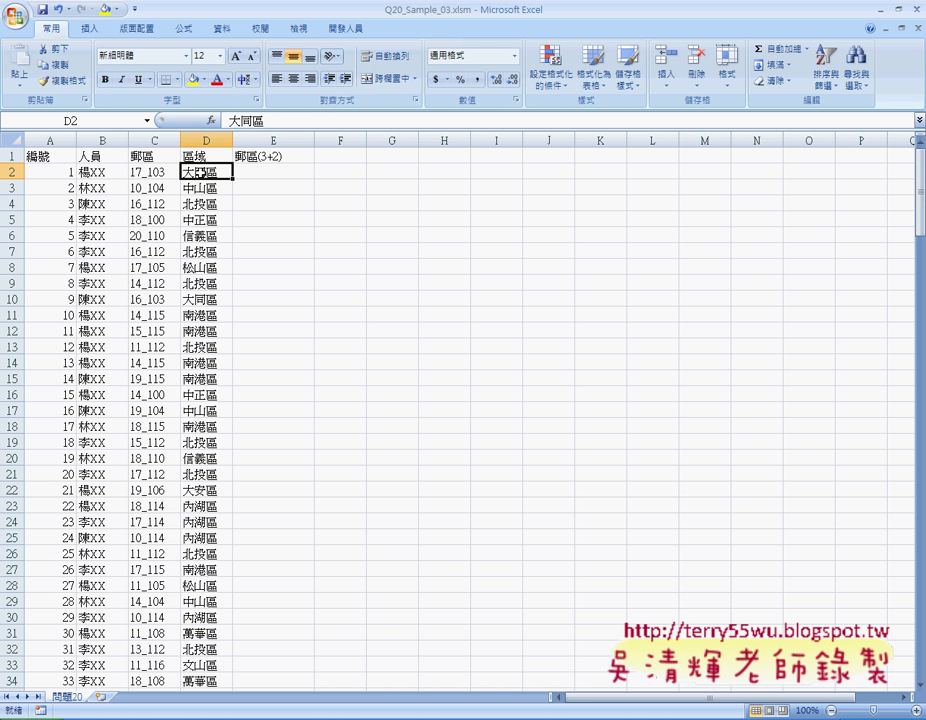
{"action": "left_click", "coordinate": [261, 173]}
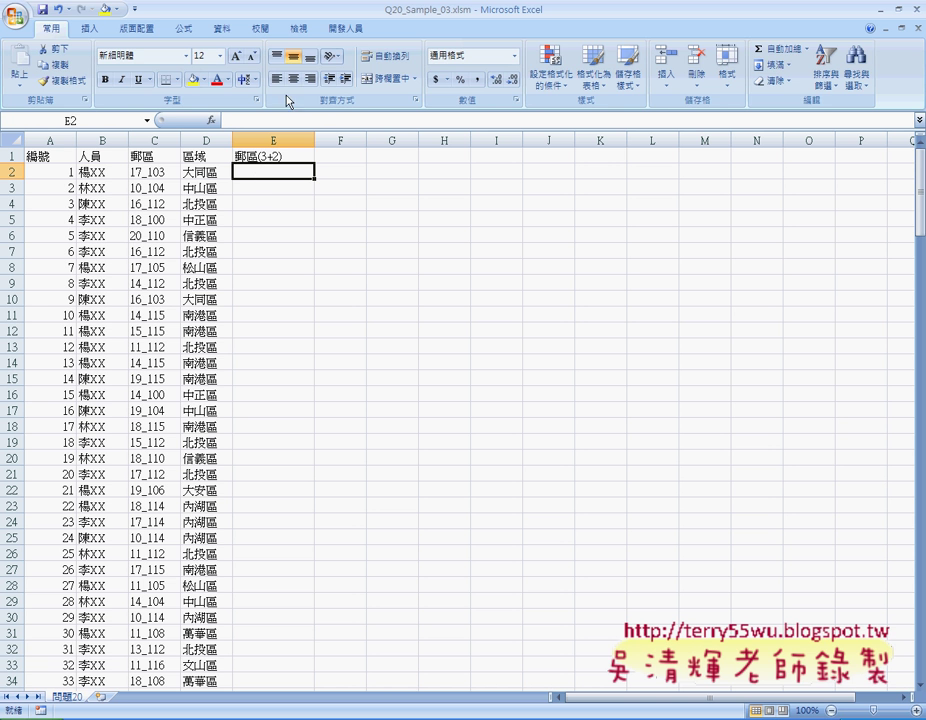
Run the 郵遞區號 macro from the Developer tab and check E2 shows 10317(大同區).
{"action": "left_click", "coordinate": [343, 41]}
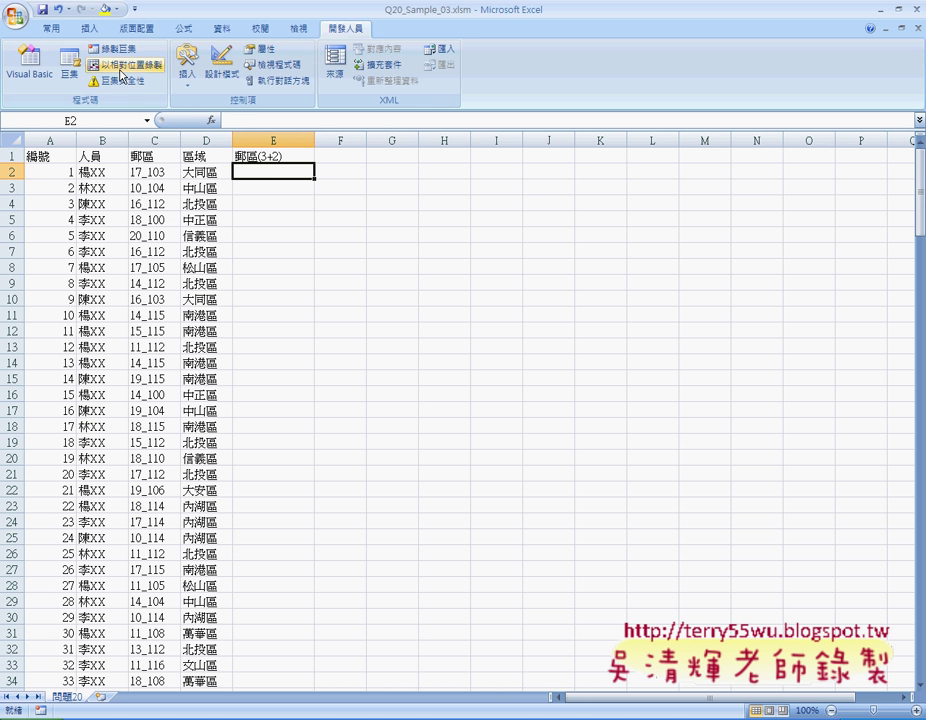
{"action": "left_click", "coordinate": [71, 79]}
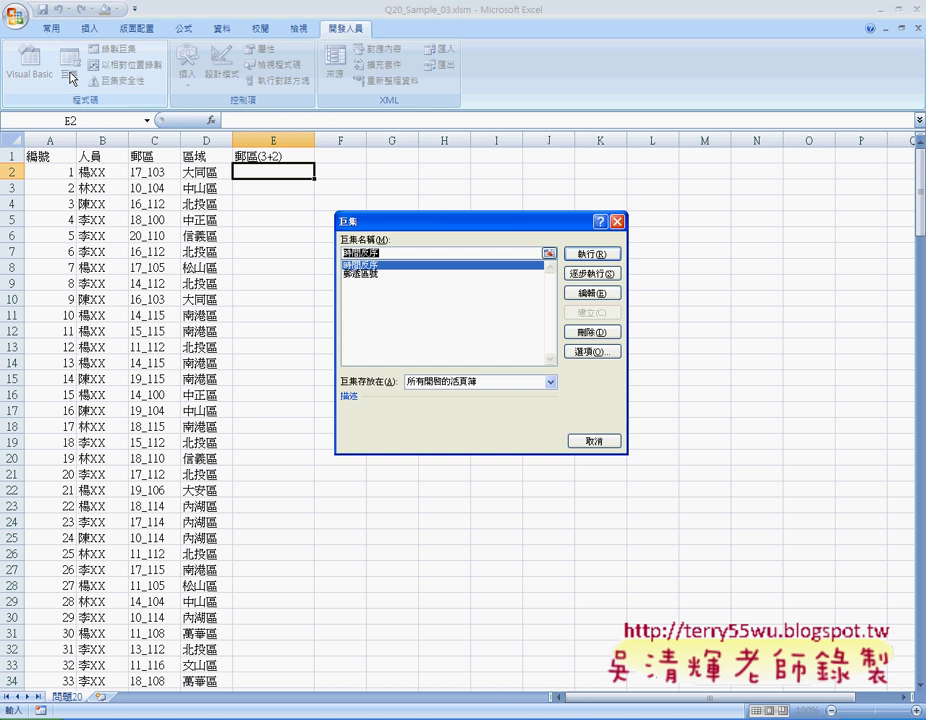
{"action": "left_click", "coordinate": [433, 274]}
{"action": "left_click", "coordinate": [592, 254]}
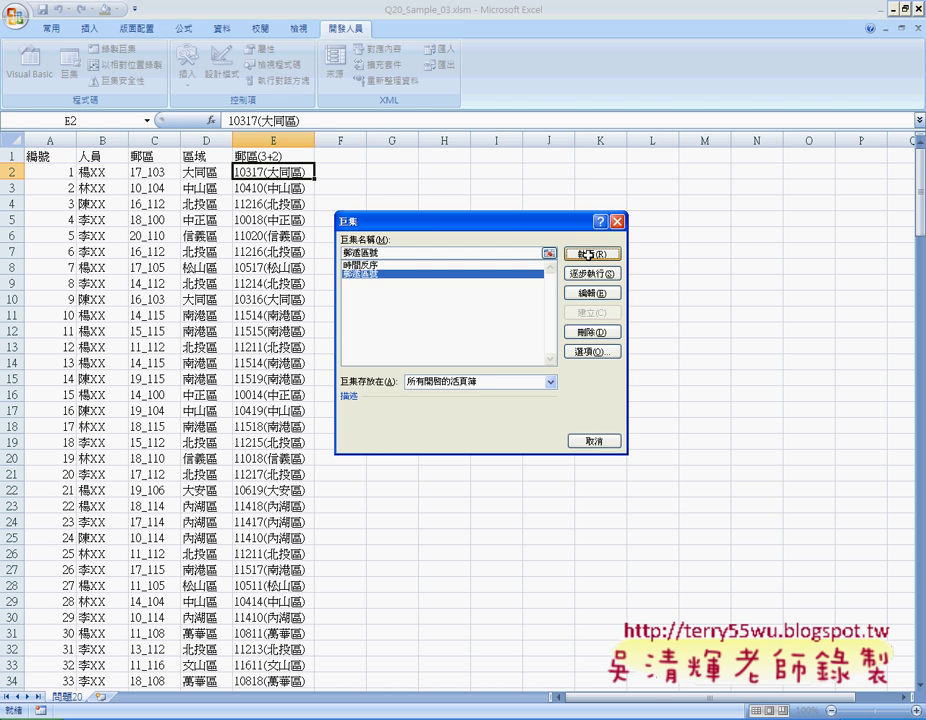
{"action": "left_click", "coordinate": [147, 173]}
{"action": "left_click", "coordinate": [271, 173]}
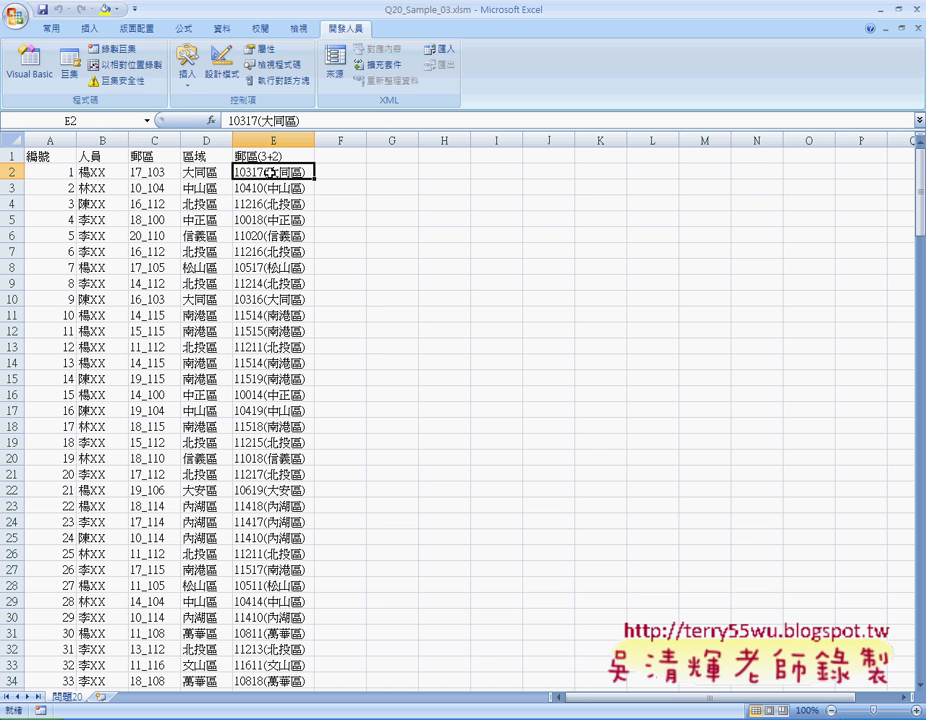
{"action": "left_click", "coordinate": [157, 174]}
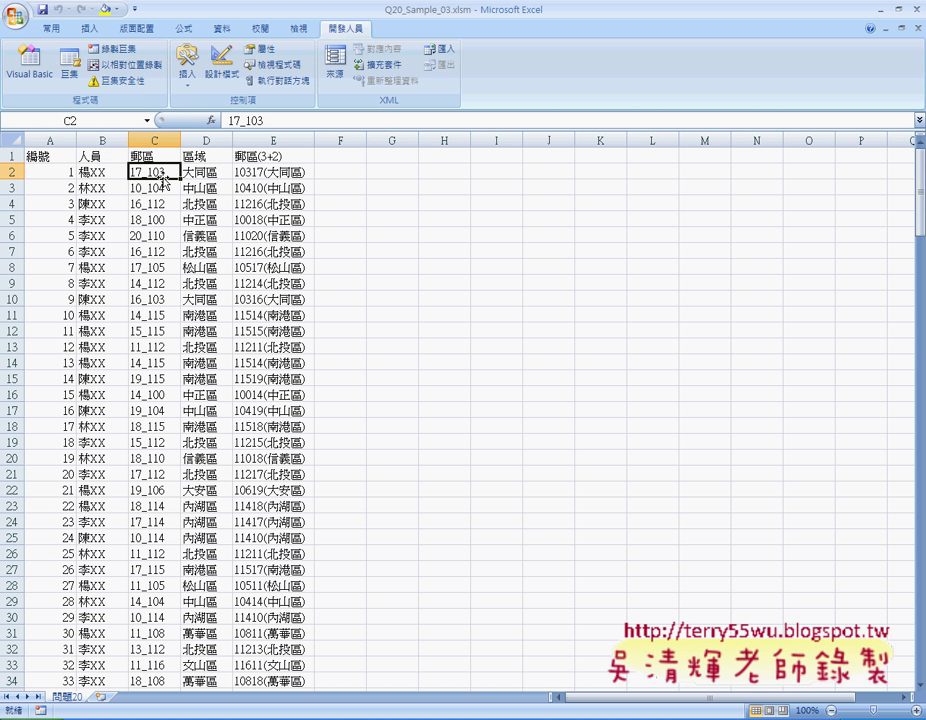
Clear the macro results from E2 down to the last row, leaving E2 selected.
{"action": "left_click_drag", "start_coordinate": [140, 172], "coordinate": [204, 173]}
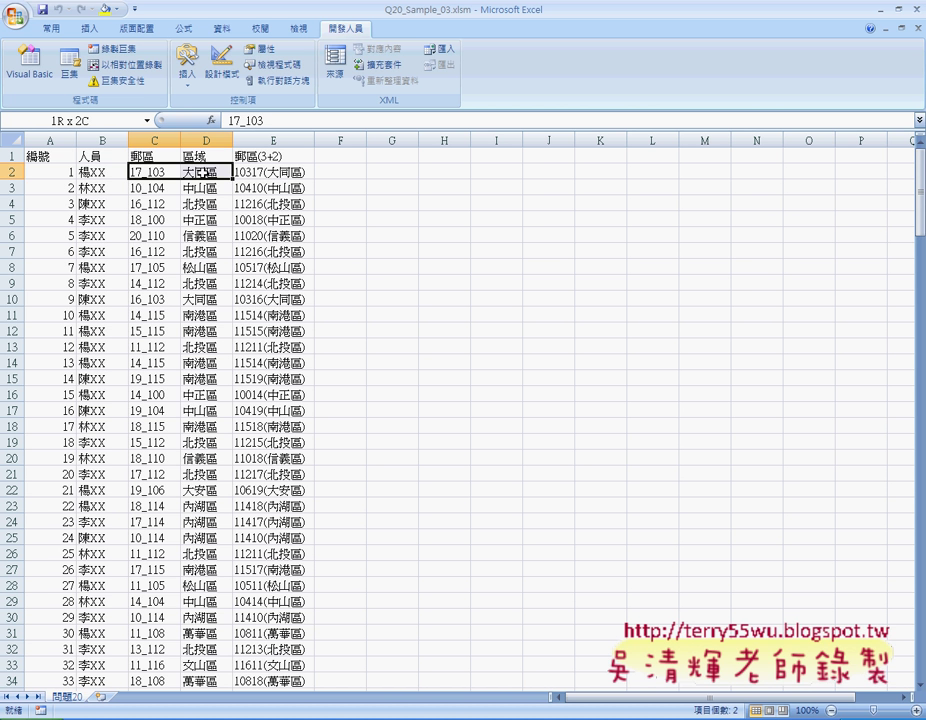
{"action": "left_click", "coordinate": [276, 173]}
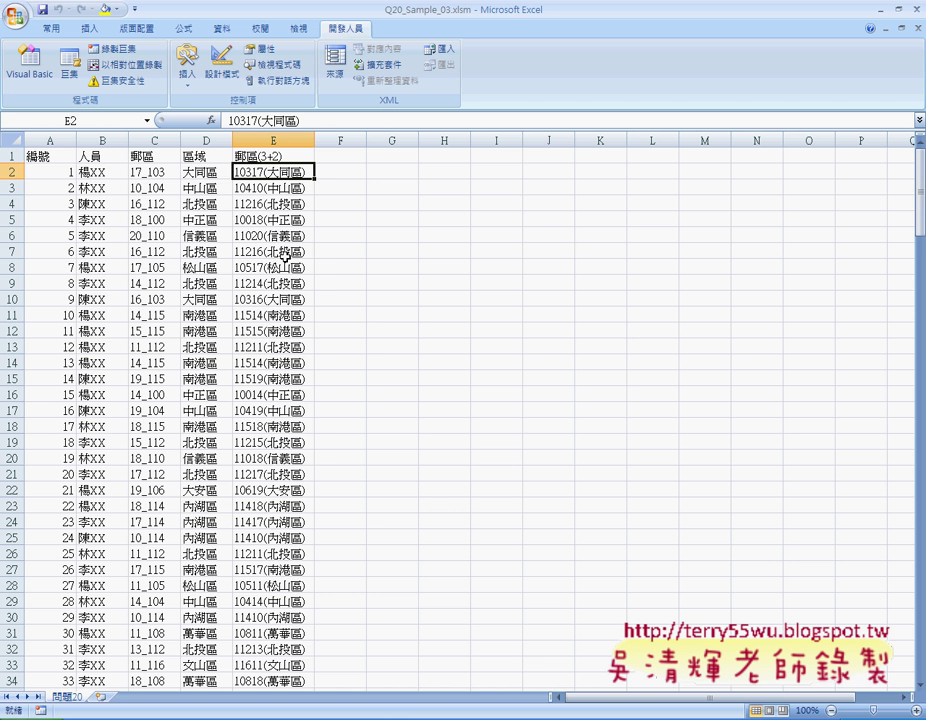
{"action": "key", "text": "ctrl+shift+Down"}
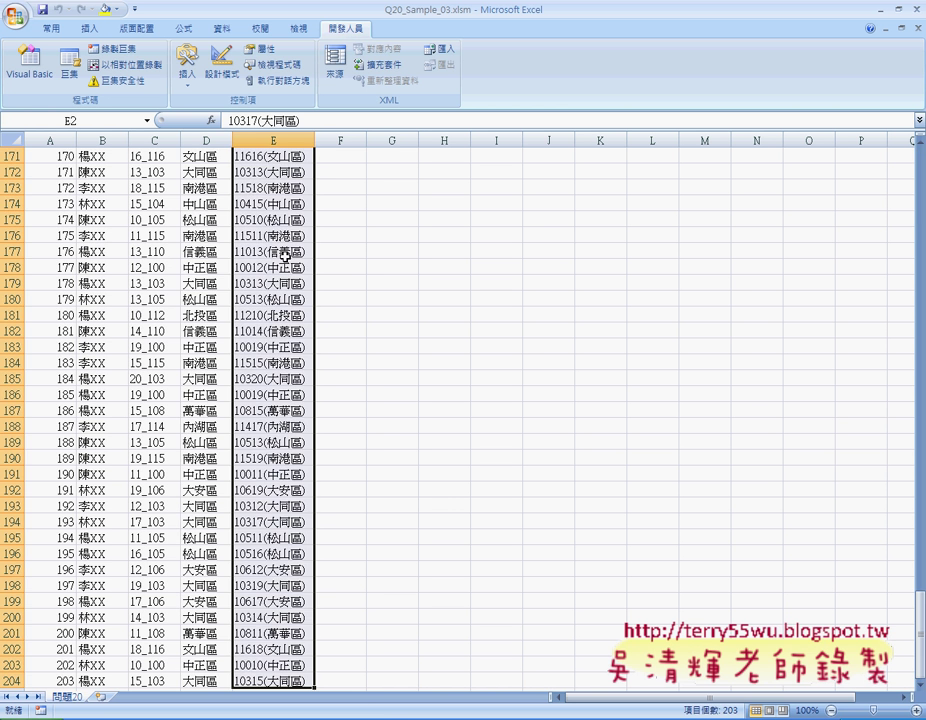
{"action": "key", "text": "Delete"}
{"action": "key", "text": "ctrl+BackSpace"}
{"action": "left_click", "coordinate": [286, 179]}
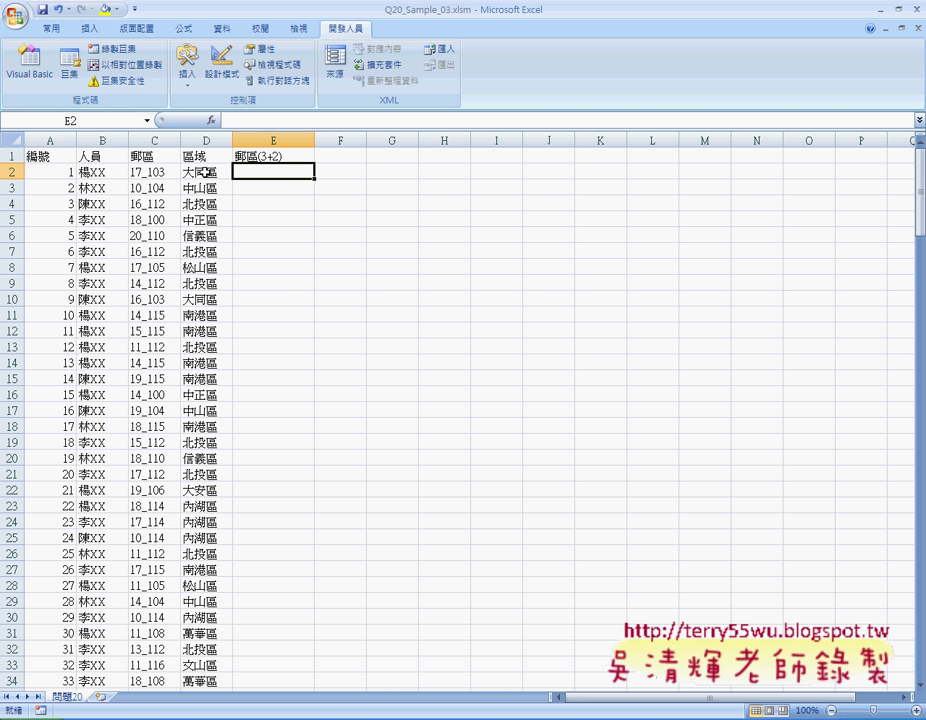
Begin the E2 formula =RIGHT(C2,3)&LEFT( using the postal code in C2.
{"action": "left_click", "coordinate": [229, 122]}
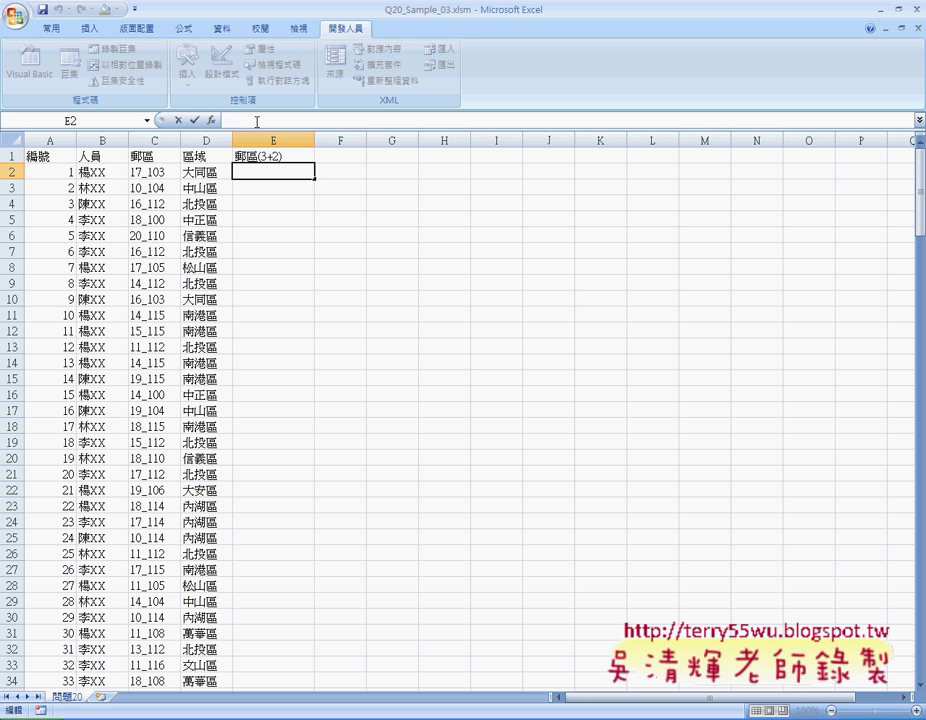
{"action": "type", "text": "="}
{"action": "left_click", "coordinate": [168, 173]}
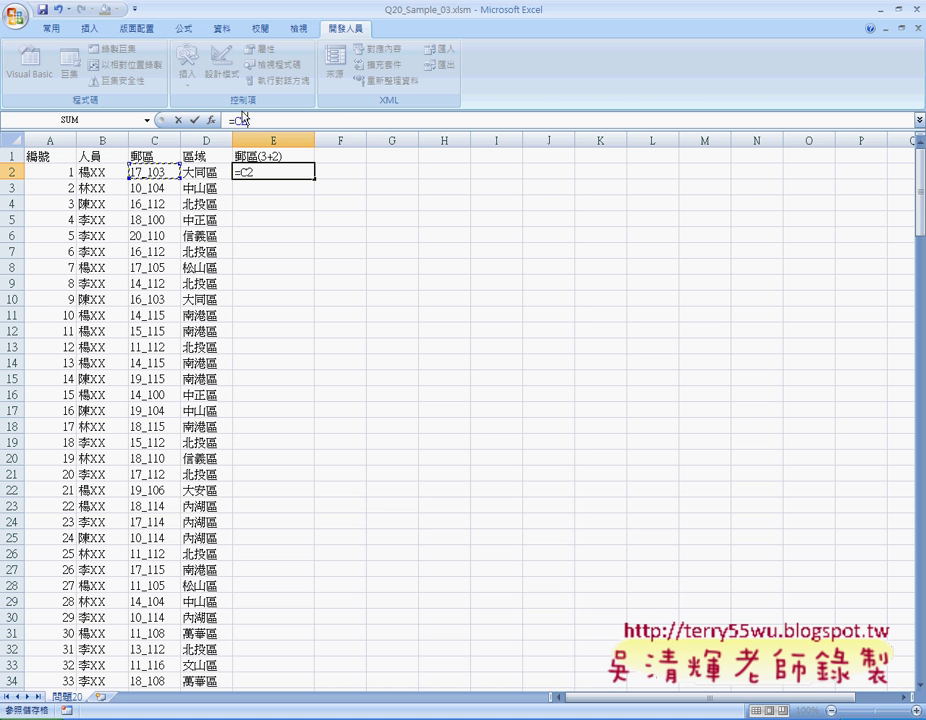
{"action": "left_click", "coordinate": [333, 119]}
{"action": "key", "text": "Left"}
{"action": "key", "text": "Left"}
{"action": "type", "text": "r"}
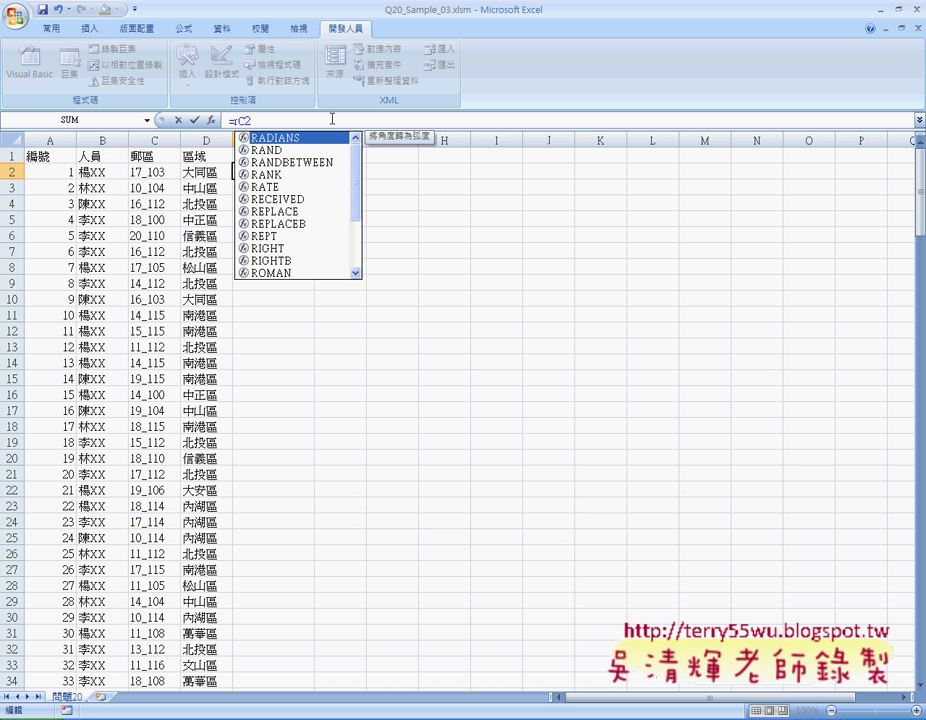
{"action": "type", "text": "ih"}
{"action": "key", "text": "BackSpace"}
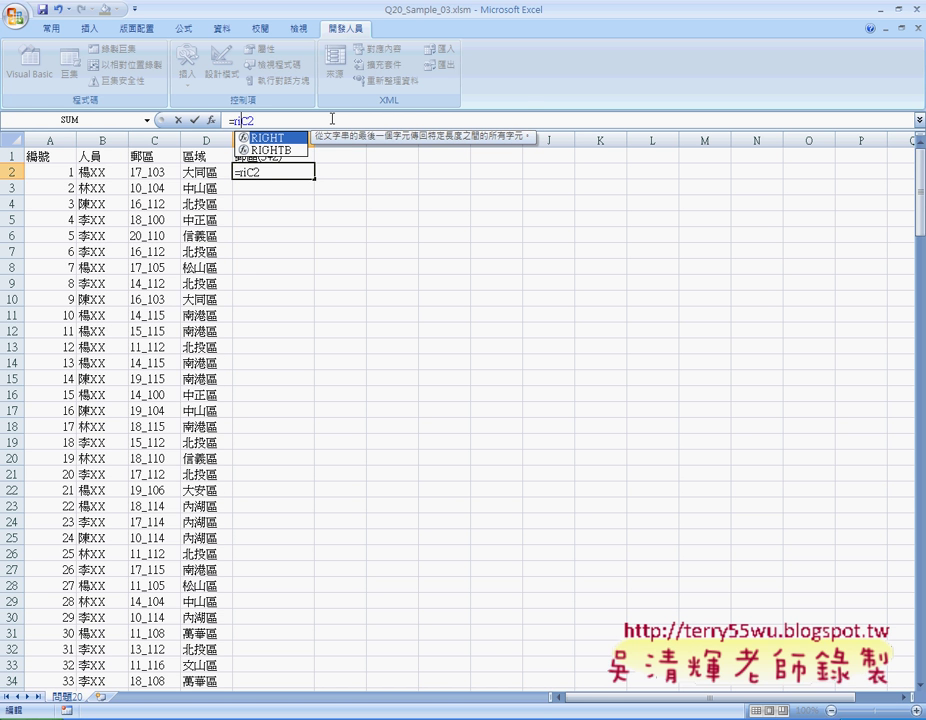
{"action": "type", "text": "ght"}
{"action": "type", "text": "(C2"}
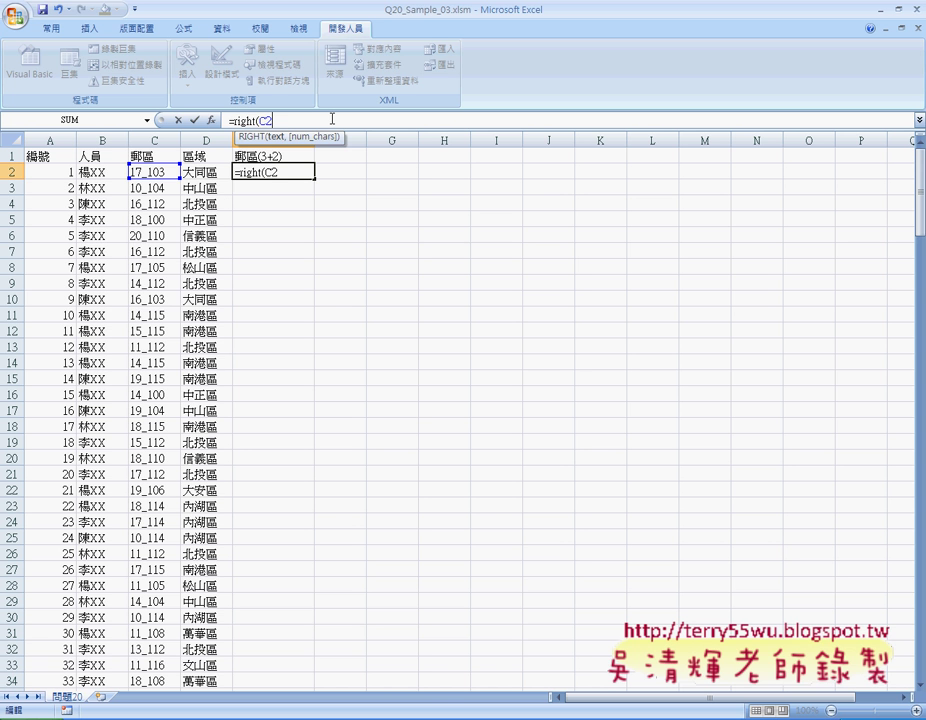
{"action": "type", "text": ","}
{"action": "type", "text": "3"}
{"action": "type", "text": ")"}
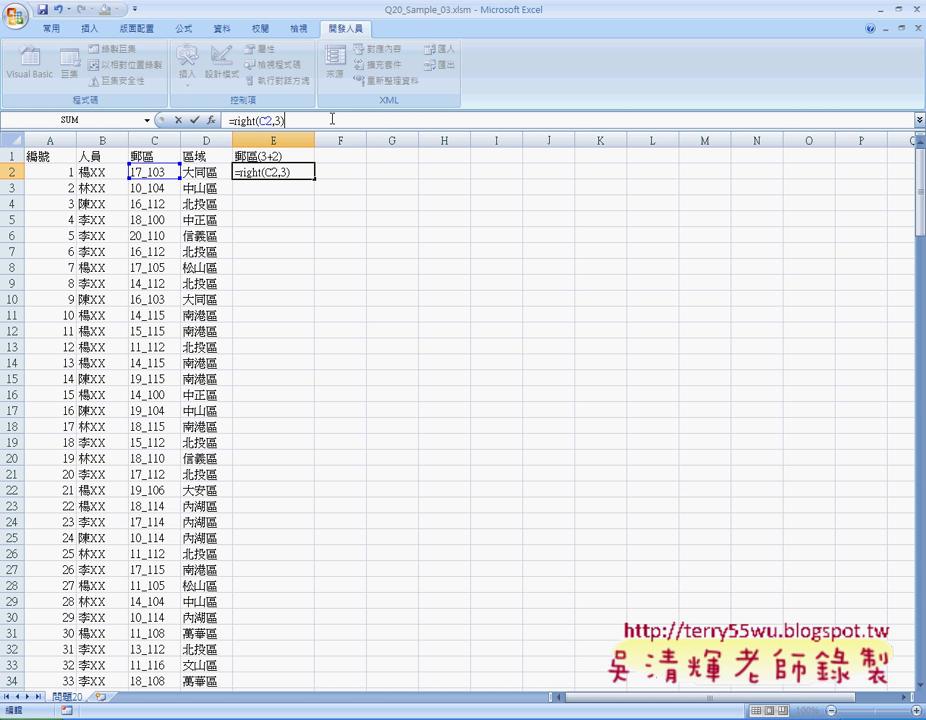
{"action": "type", "text": "&"}
{"action": "type", "text": "left"}
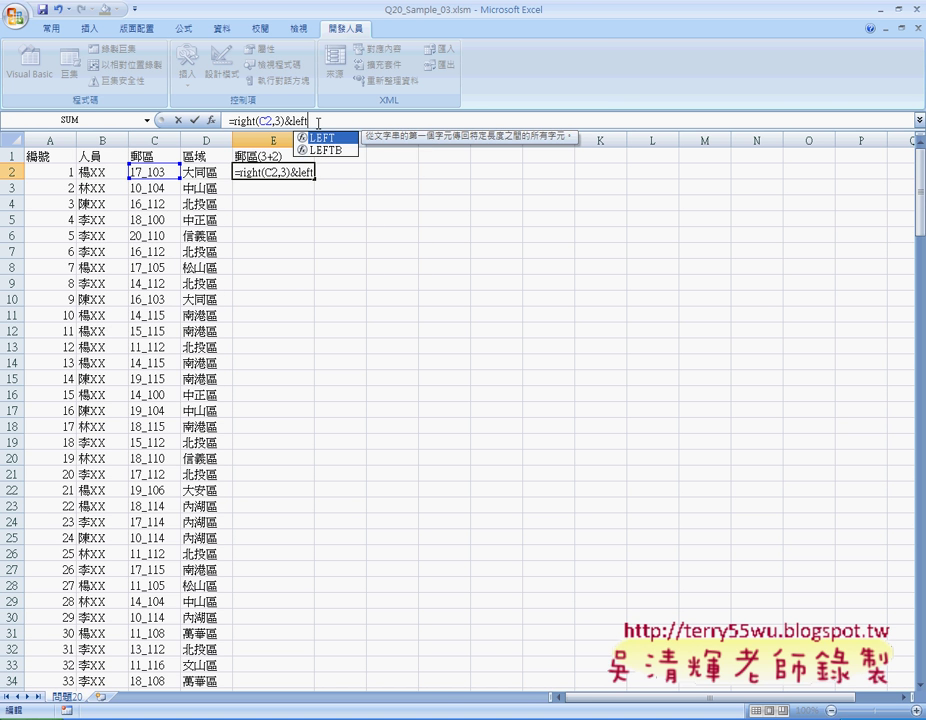
{"action": "type", "text": "("}
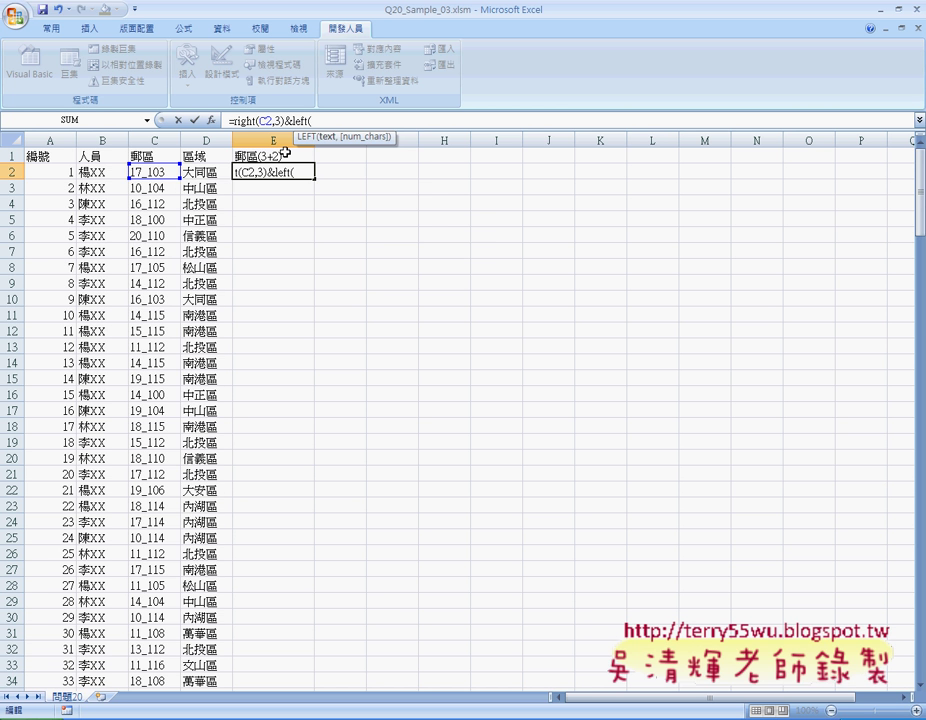
Complete =RIGHT(C2,3)&LEFT(C2,2)&"("&D2&")" in E2 and fill it down the whole column.
{"action": "type", "text": "c"}
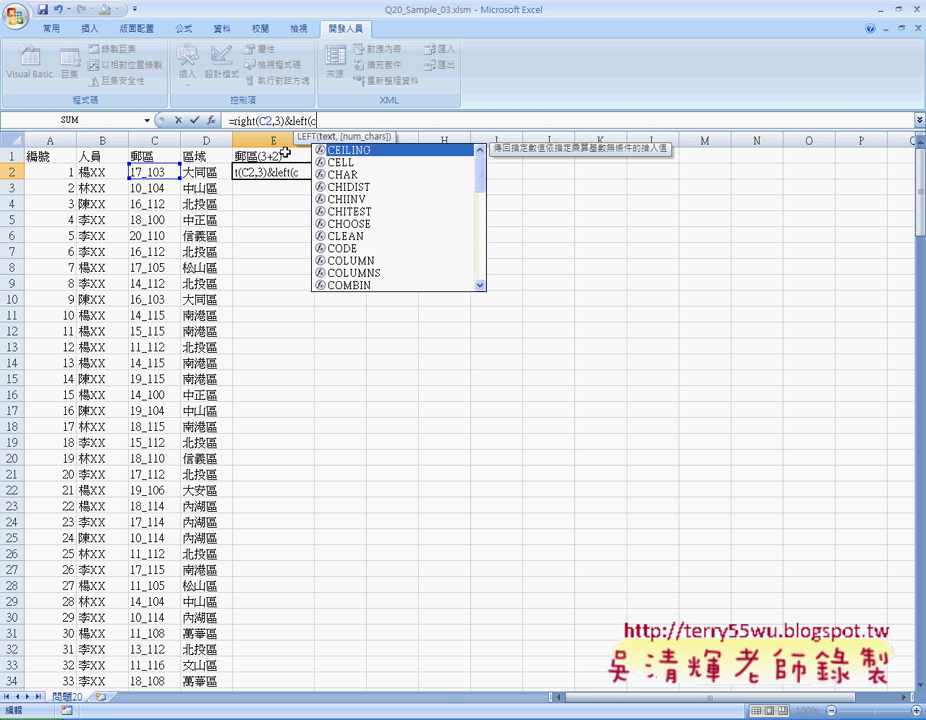
{"action": "type", "text": "2,"}
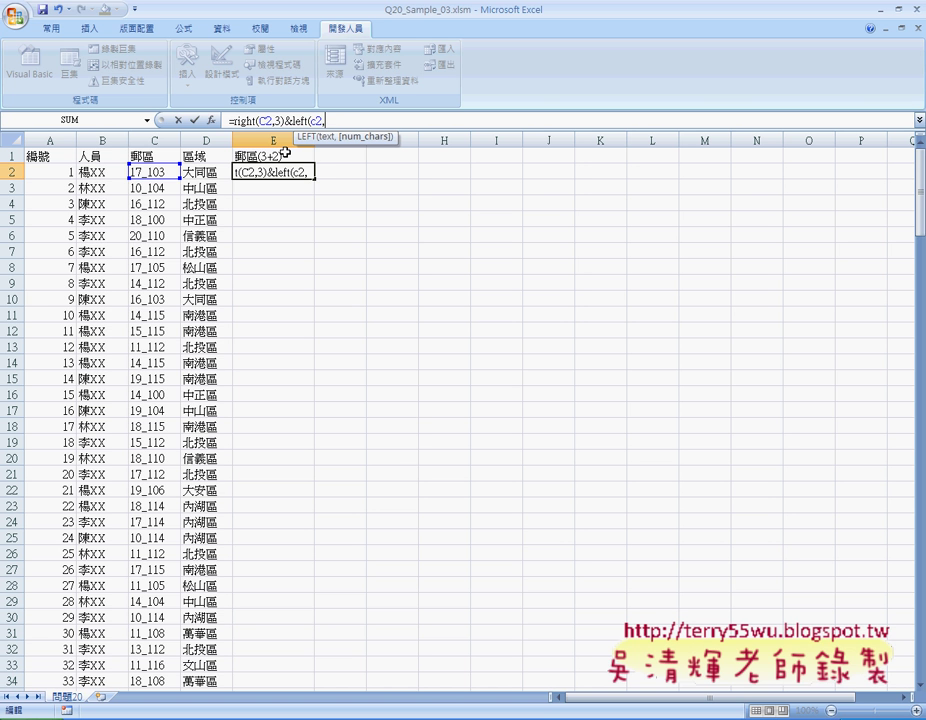
{"action": "type", "text": "2"}
{"action": "type", "text": ")"}
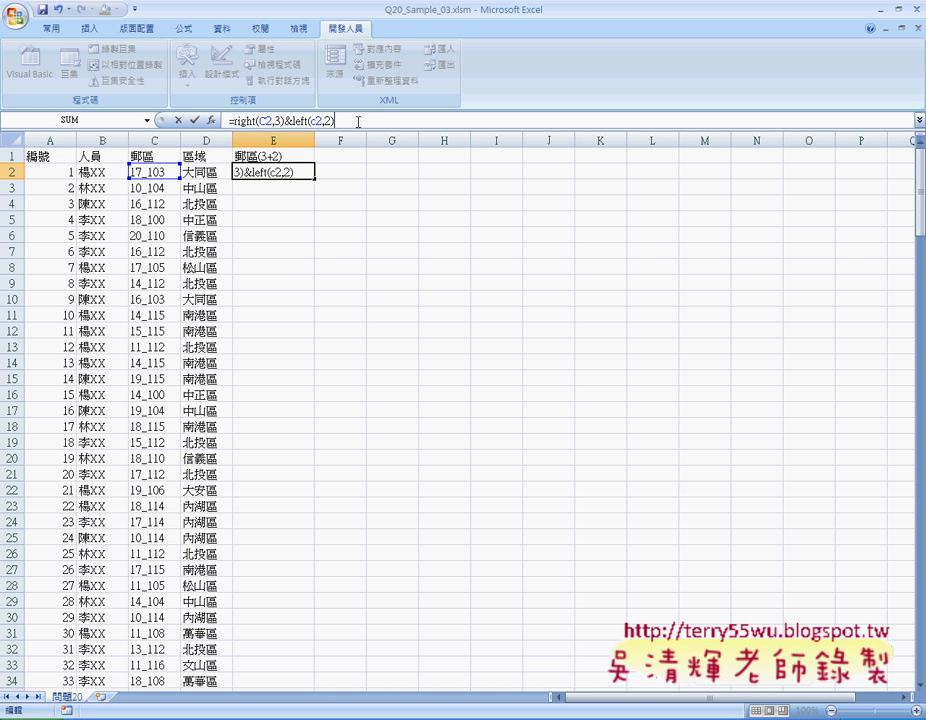
{"action": "type", "text": "&"}
{"action": "type", "text": "\""}
{"action": "type", "text": "(\""}
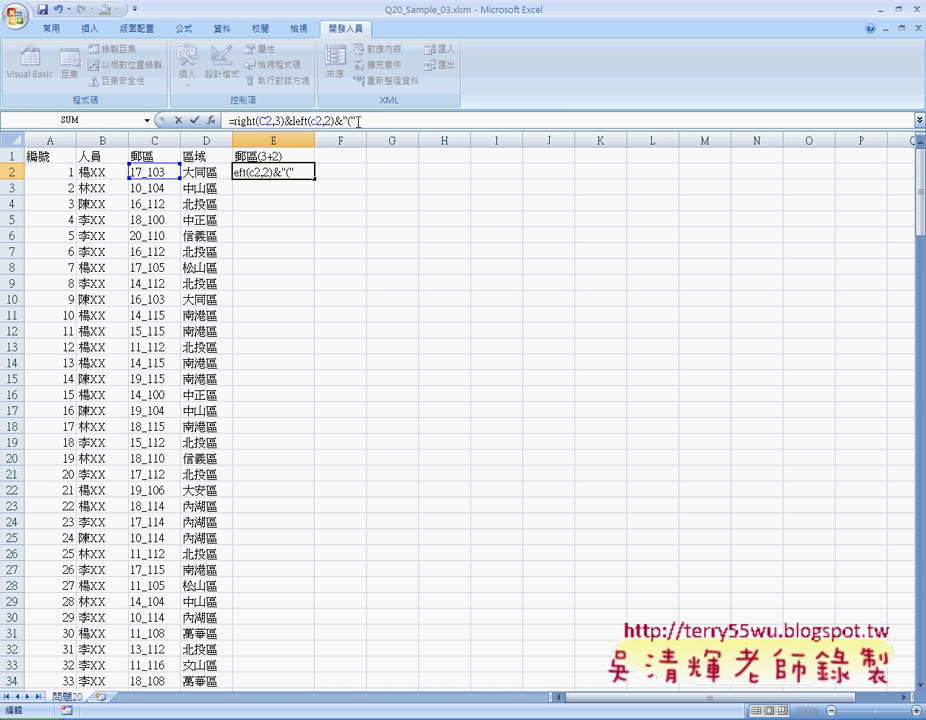
{"action": "type", "text": "&"}
{"action": "left_click", "coordinate": [216, 171]}
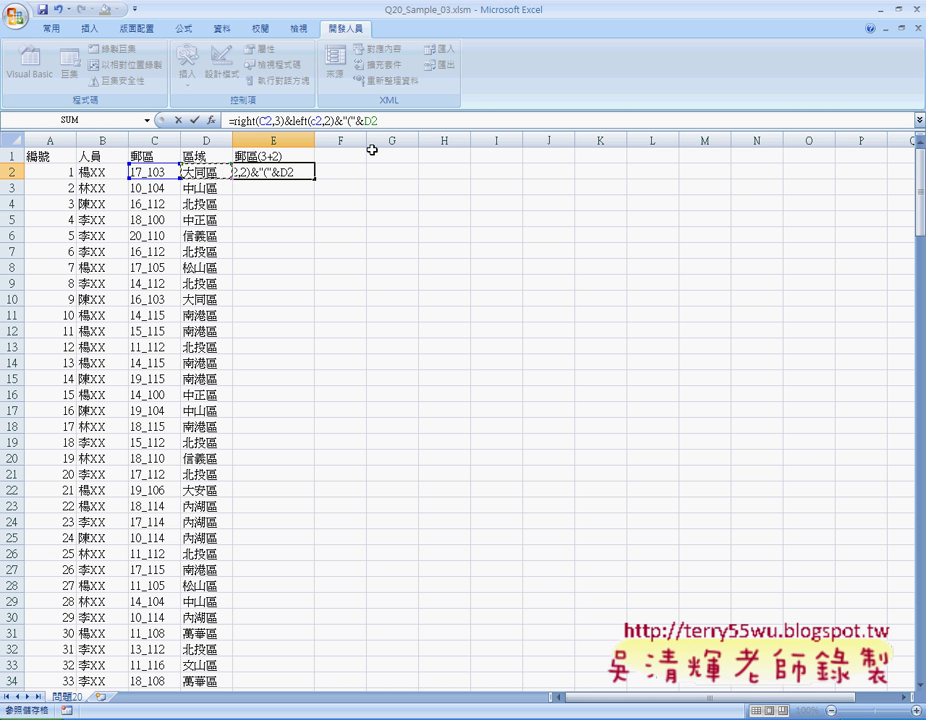
{"action": "type", "text": "&\""}
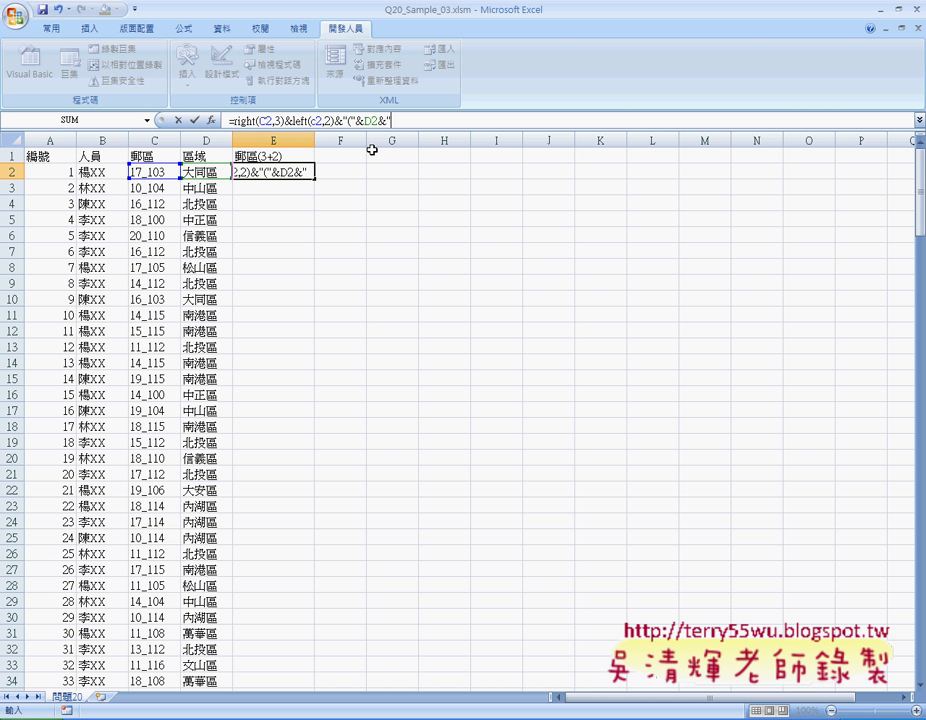
{"action": "type", "text": ")"}
{"action": "type", "text": "\""}
{"action": "left_click", "coordinate": [195, 120]}
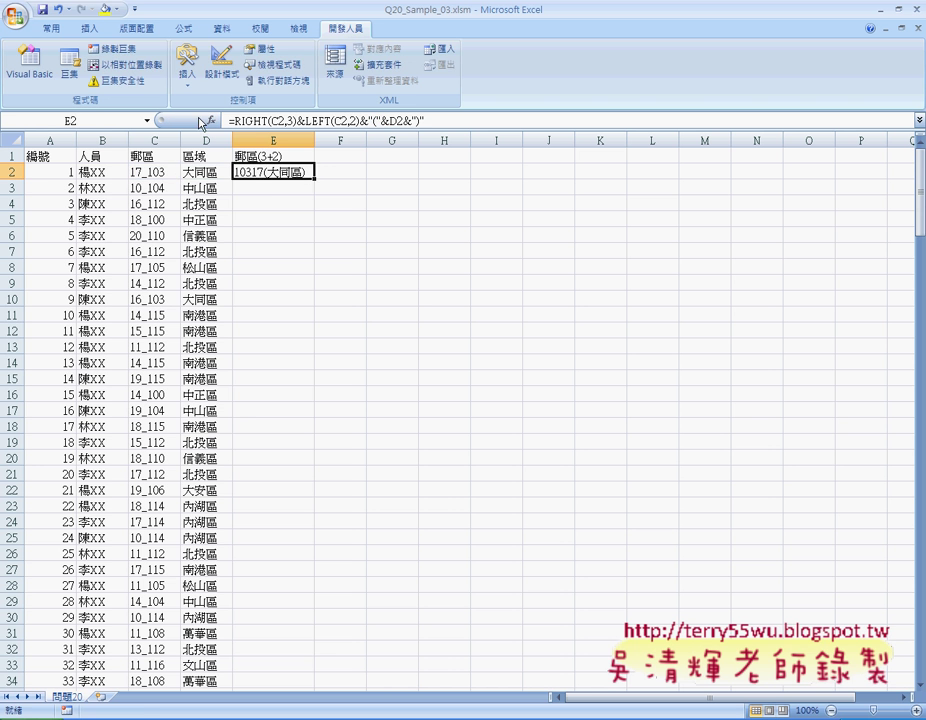
{"action": "double_click", "coordinate": [315, 179]}
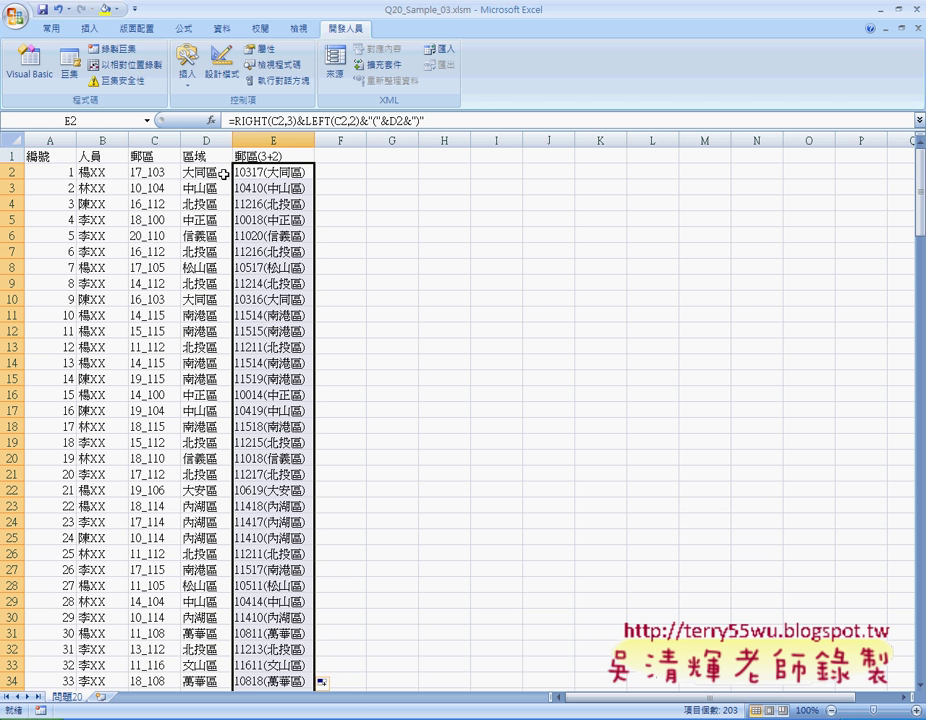
Clear and restore column E's results, then copy the E1 heading into F1.
{"action": "key", "text": "ctrl+shift+Down"}
{"action": "key", "text": "Delete"}
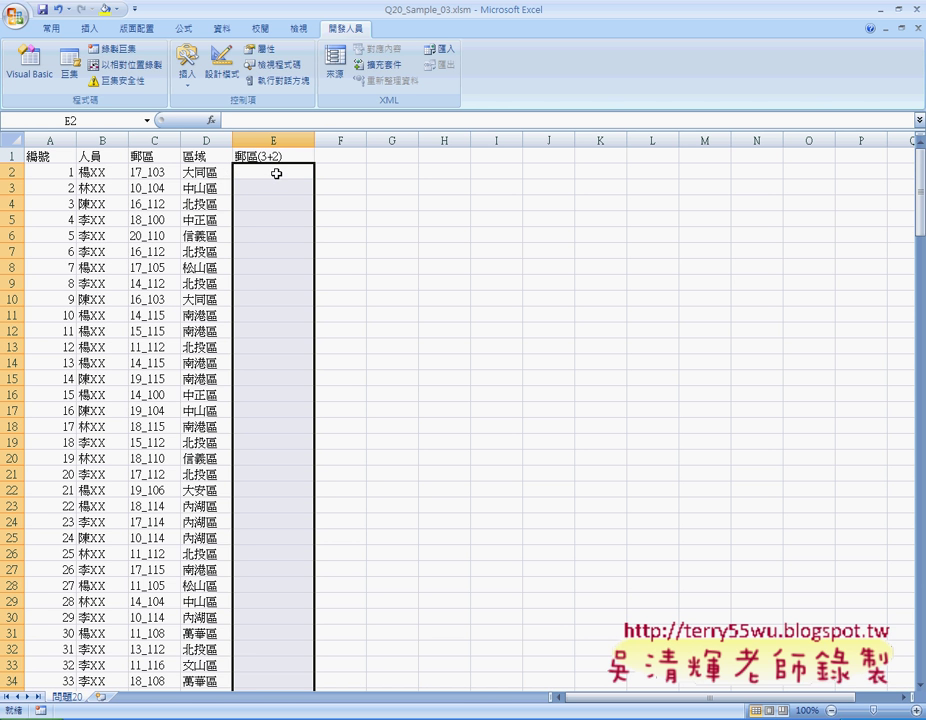
{"action": "key", "text": "ctrl+v"}
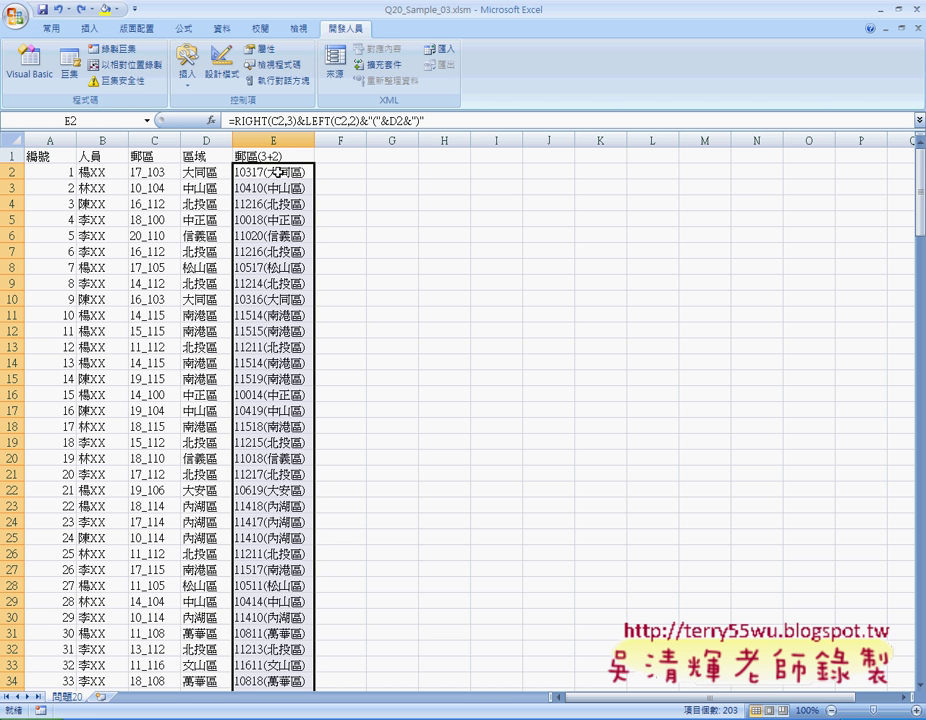
{"action": "left_click", "coordinate": [272, 155]}
{"action": "left_click_drag", "start_coordinate": [314, 162], "coordinate": [355, 162]}
Change the F1 heading to 郵區(3+2) and move to the empty cell F2.
{"action": "left_click", "coordinate": [262, 120]}
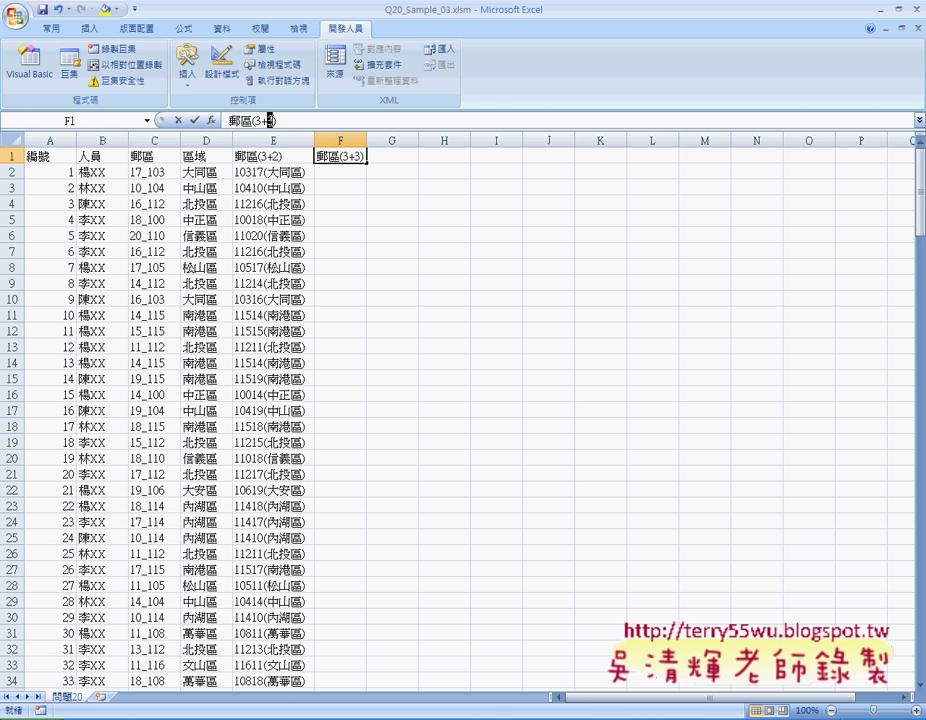
{"action": "left_click_drag", "start_coordinate": [254, 120], "coordinate": [262, 120]}
{"action": "type", "text": "2"}
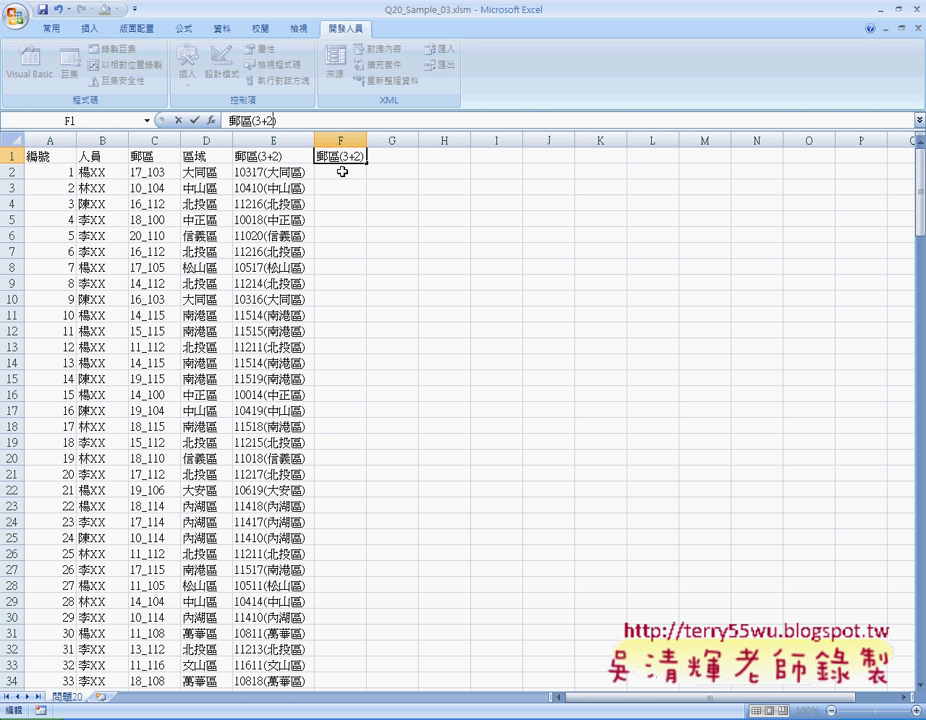
{"action": "left_click", "coordinate": [195, 120]}
{"action": "left_click", "coordinate": [344, 169]}
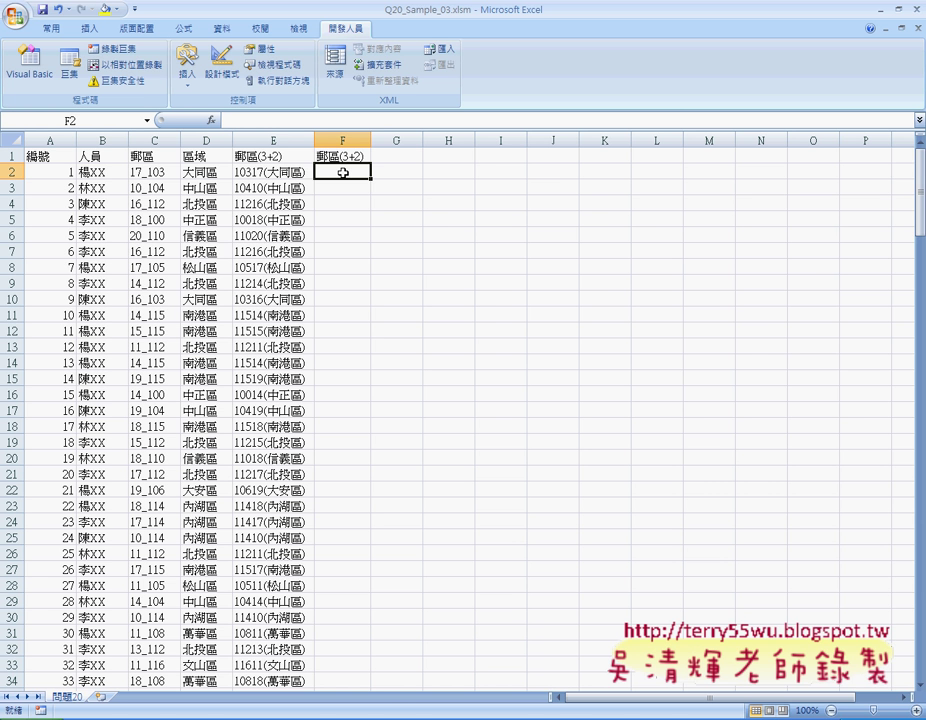
Open the VBA editor beside the sheet and highlight the y = Range("A:A") line.
{"action": "key", "text": "alt+F11"}
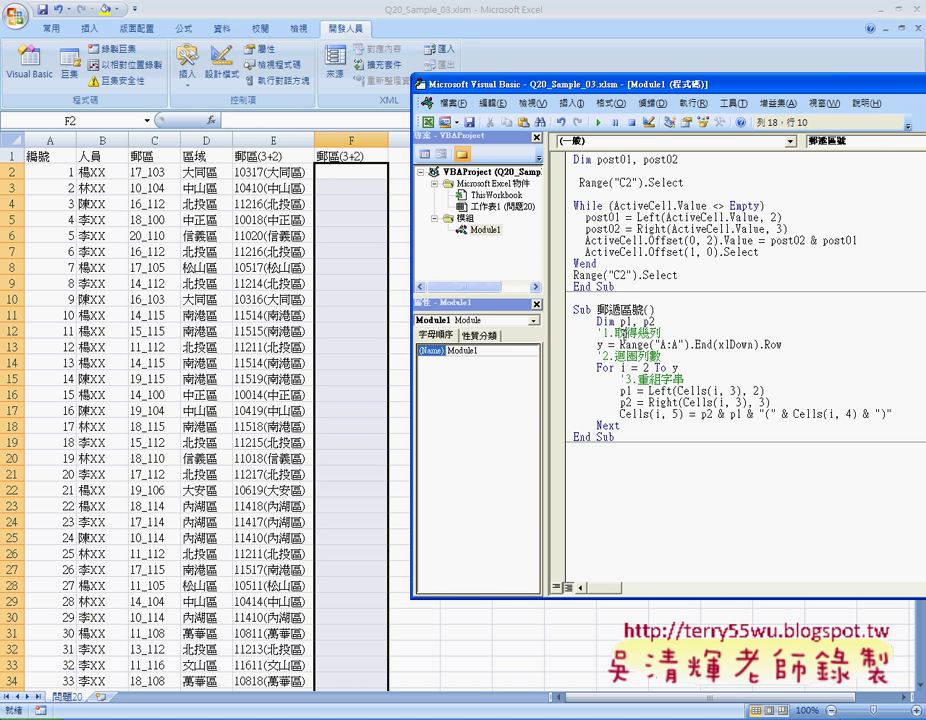
{"action": "left_click_drag", "start_coordinate": [560, 85], "coordinate": [553, 80]}
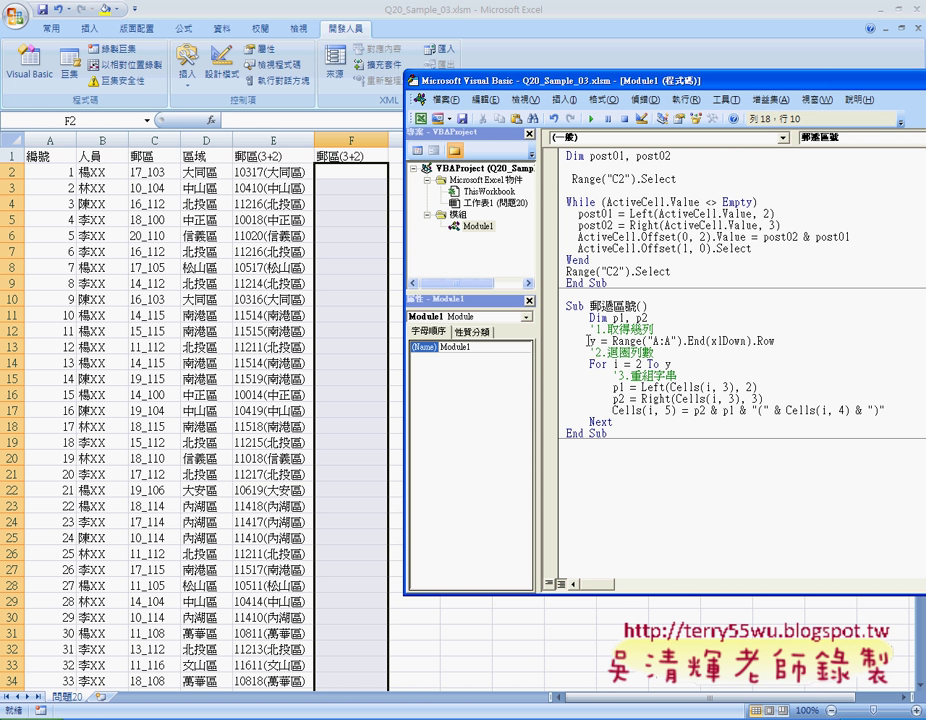
{"action": "left_click_drag", "start_coordinate": [590, 341], "coordinate": [778, 342]}
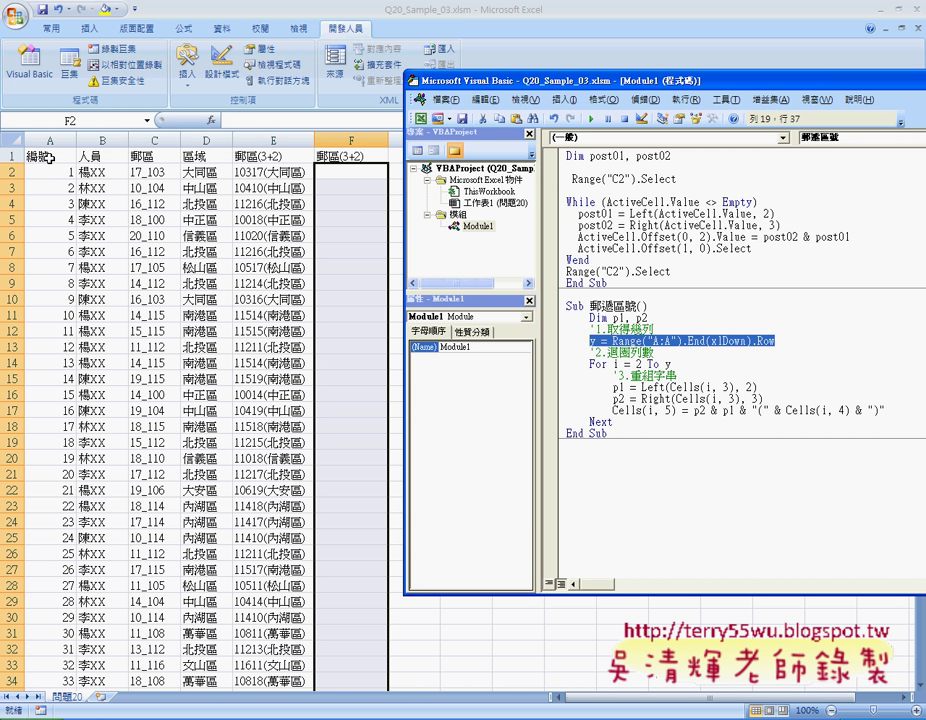
{"action": "left_click", "coordinate": [50, 157]}
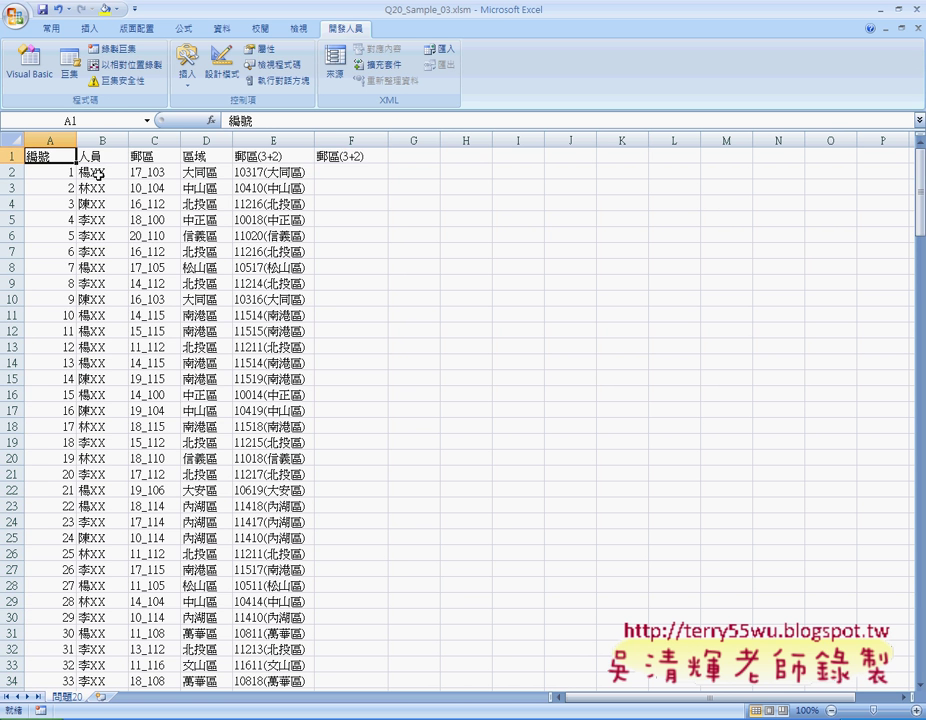
{"action": "key", "text": "ctrl+Down"}
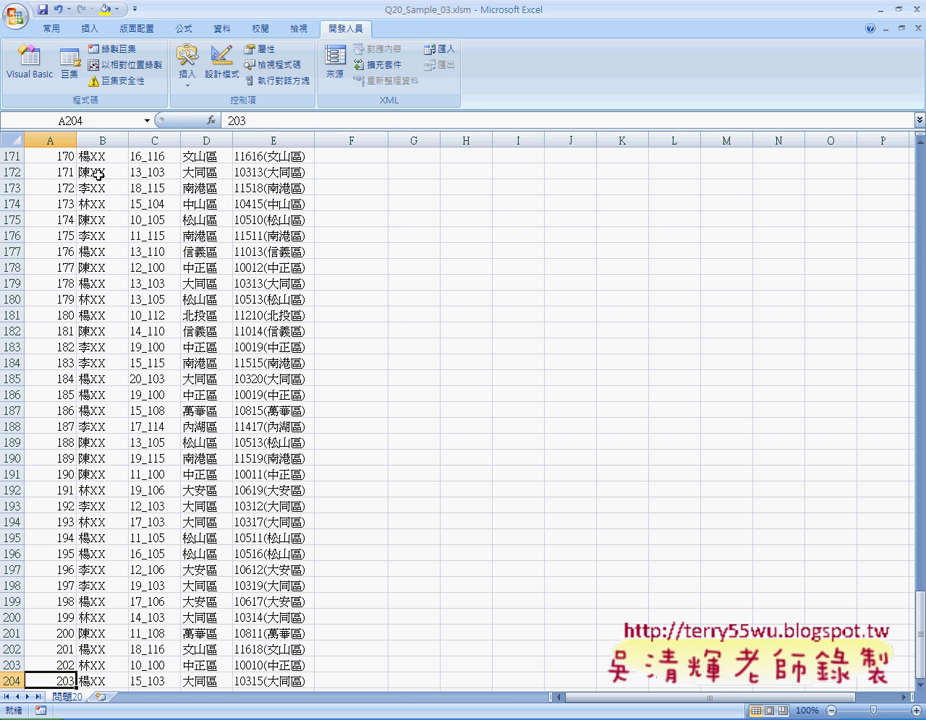
{"action": "key", "text": "ctrl+Up"}
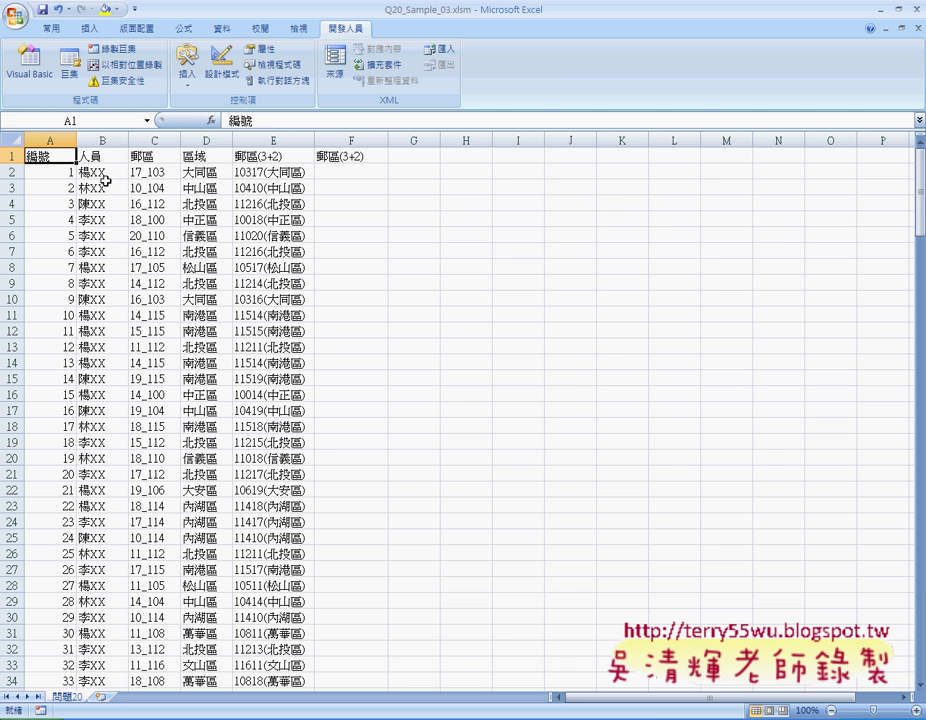
{"action": "key", "text": "alt+F11"}
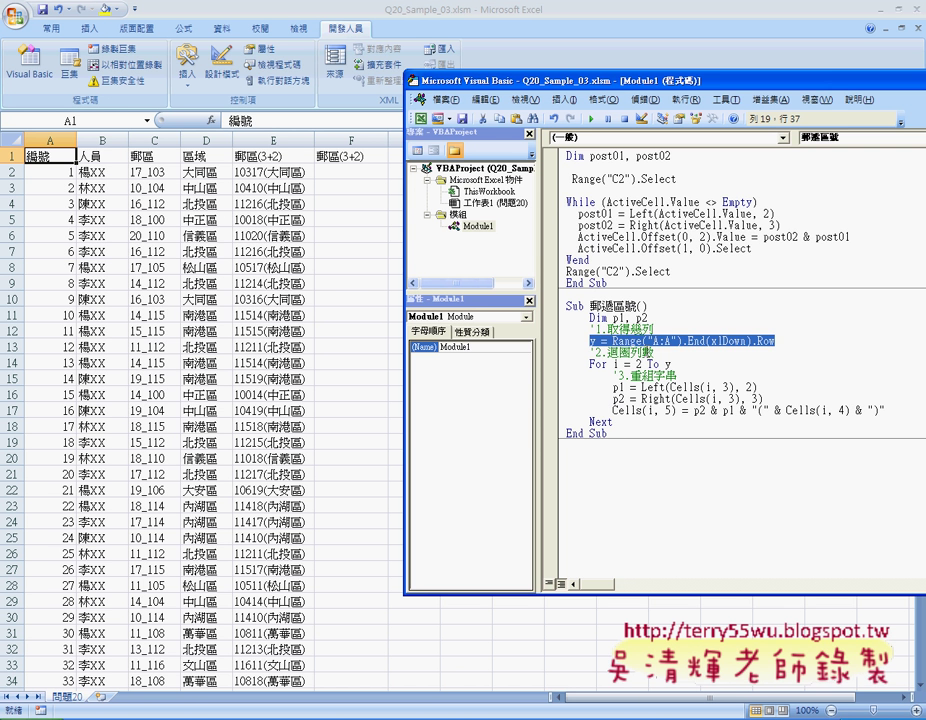
Replace "A:A" with "A1" so the line reads y = Range("A1").End(xlDown).Row.
{"action": "left_click", "coordinate": [651, 340]}
{"action": "left_click_drag", "start_coordinate": [651, 340], "coordinate": [666, 340]}
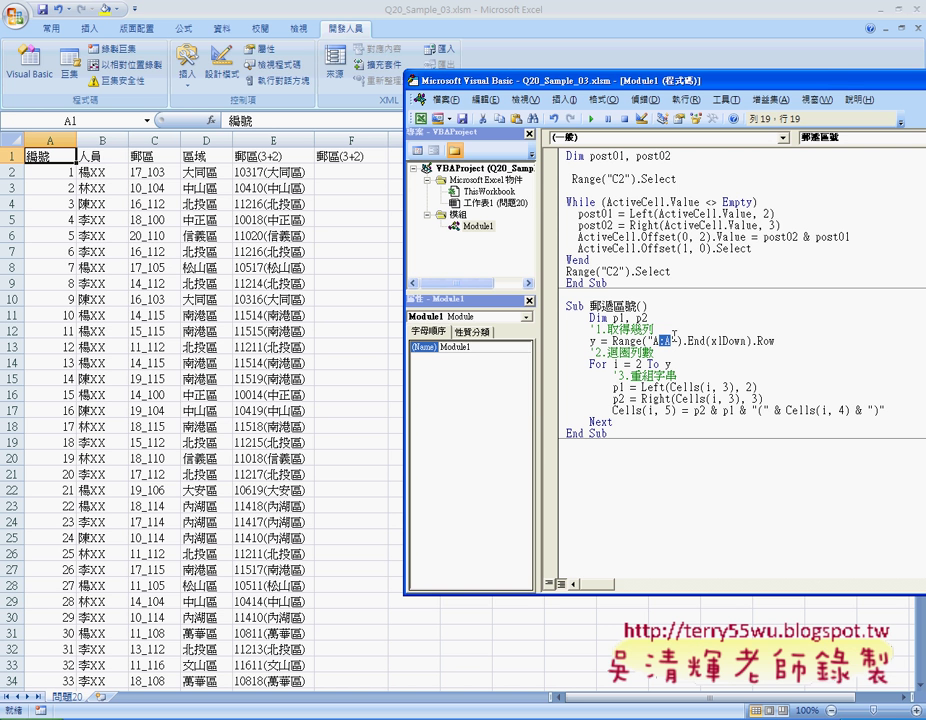
{"action": "type", "text": "A1"}
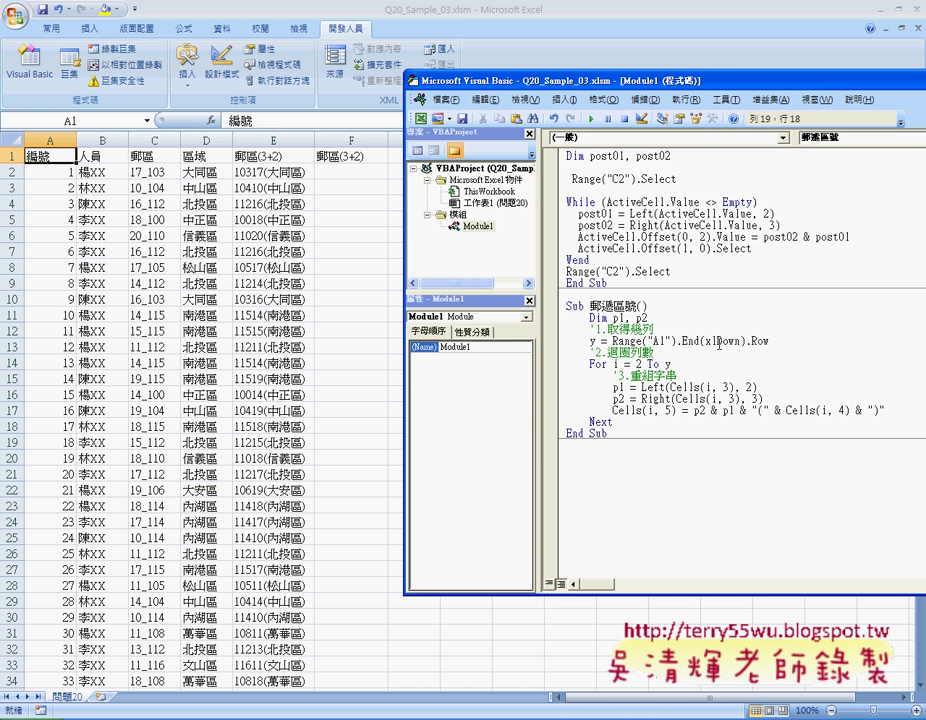
{"action": "left_click_drag", "start_coordinate": [771, 341], "coordinate": [613, 341]}
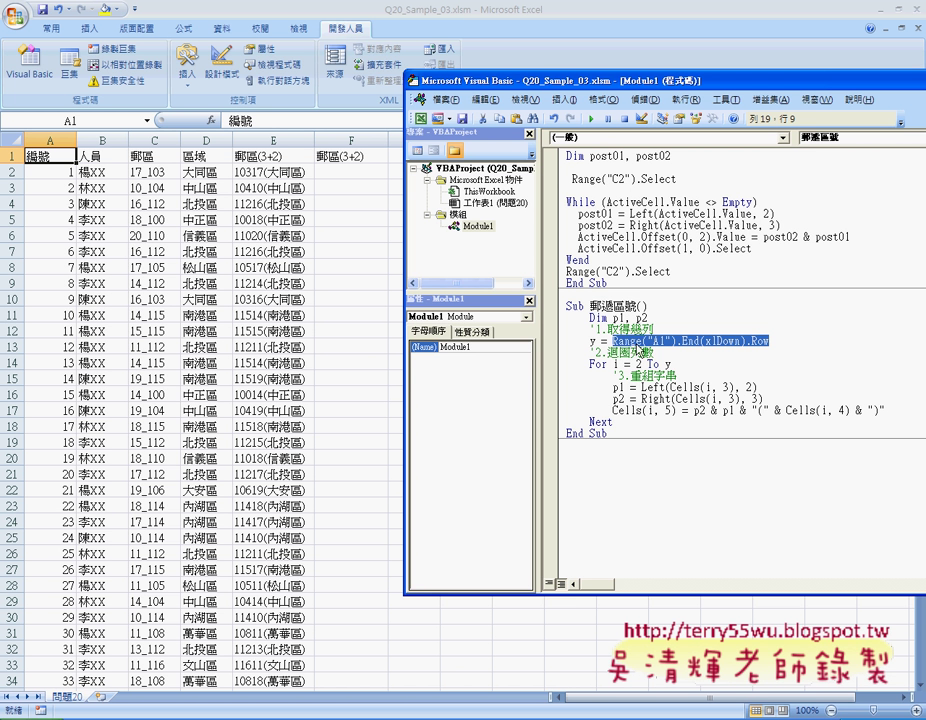
{"action": "double_click", "coordinate": [591, 341]}
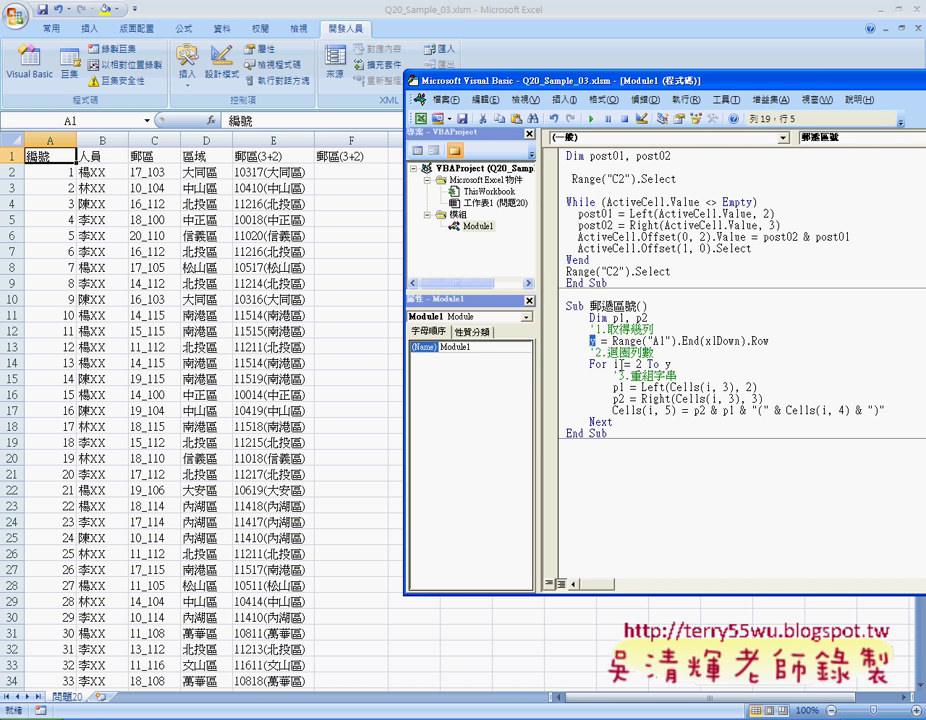
{"action": "double_click", "coordinate": [596, 364]}
{"action": "double_click", "coordinate": [638, 364]}
{"action": "double_click", "coordinate": [667, 364]}
{"action": "double_click", "coordinate": [592, 341]}
{"action": "left_click", "coordinate": [614, 387]}
{"action": "left_click_drag", "start_coordinate": [643, 387], "coordinate": [757, 387]}
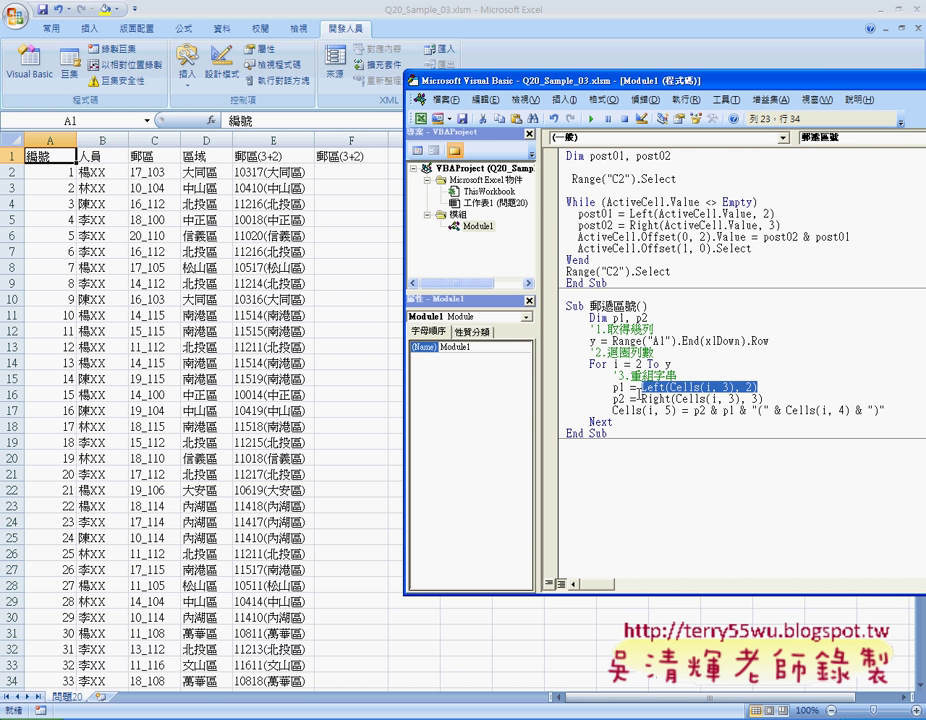
{"action": "left_click_drag", "start_coordinate": [642, 399], "coordinate": [765, 399]}
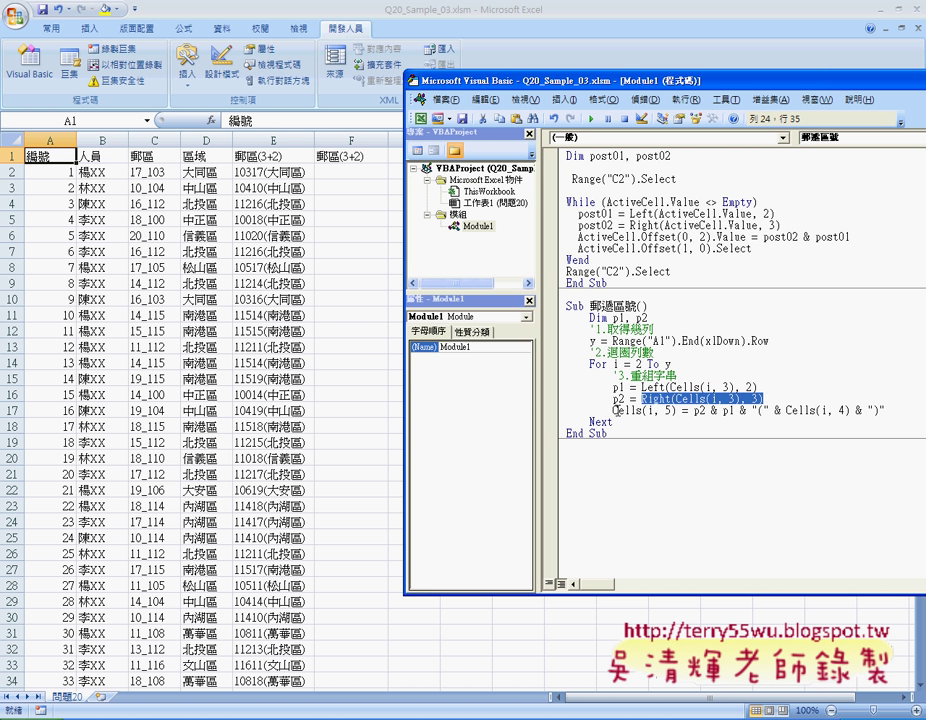
{"action": "left_click_drag", "start_coordinate": [613, 410], "coordinate": [676, 410]}
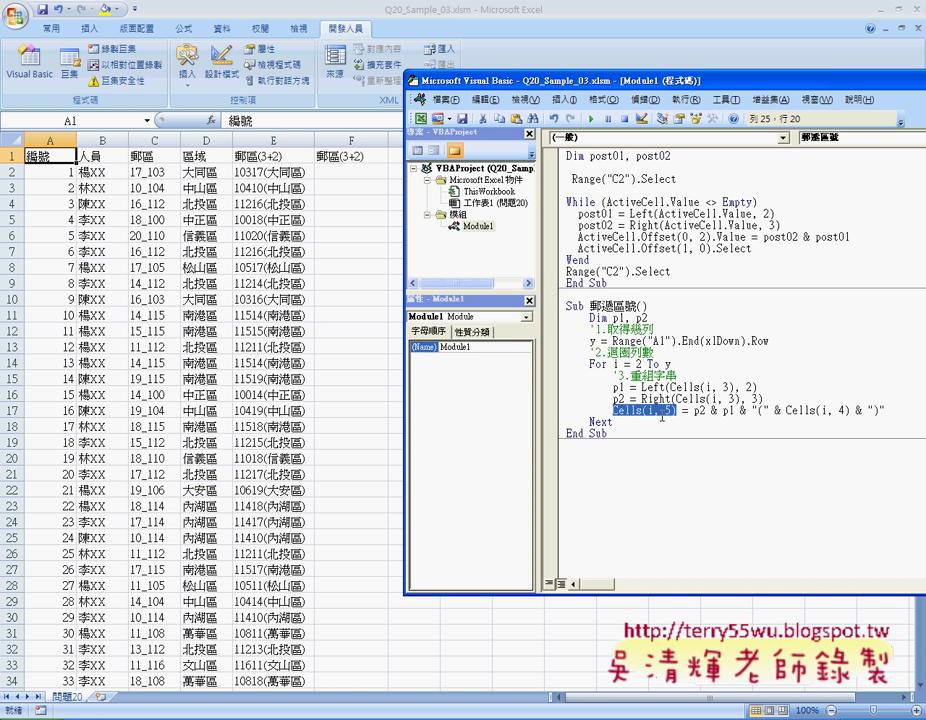
{"action": "left_click", "coordinate": [650, 410]}
{"action": "double_click", "coordinate": [650, 410]}
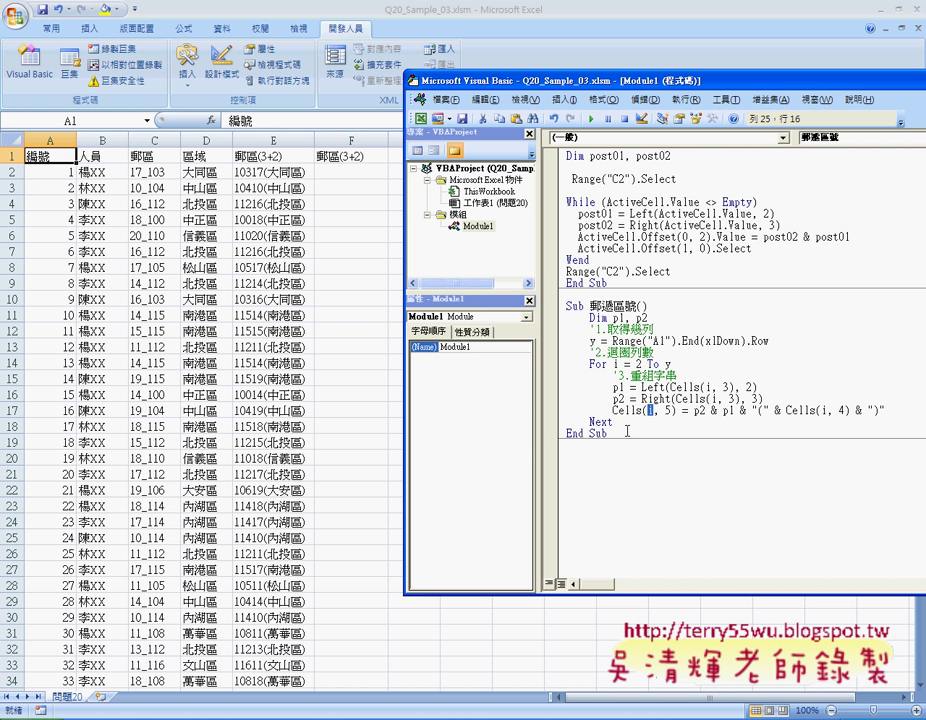
{"action": "left_click_drag", "start_coordinate": [613, 410], "coordinate": [646, 410]}
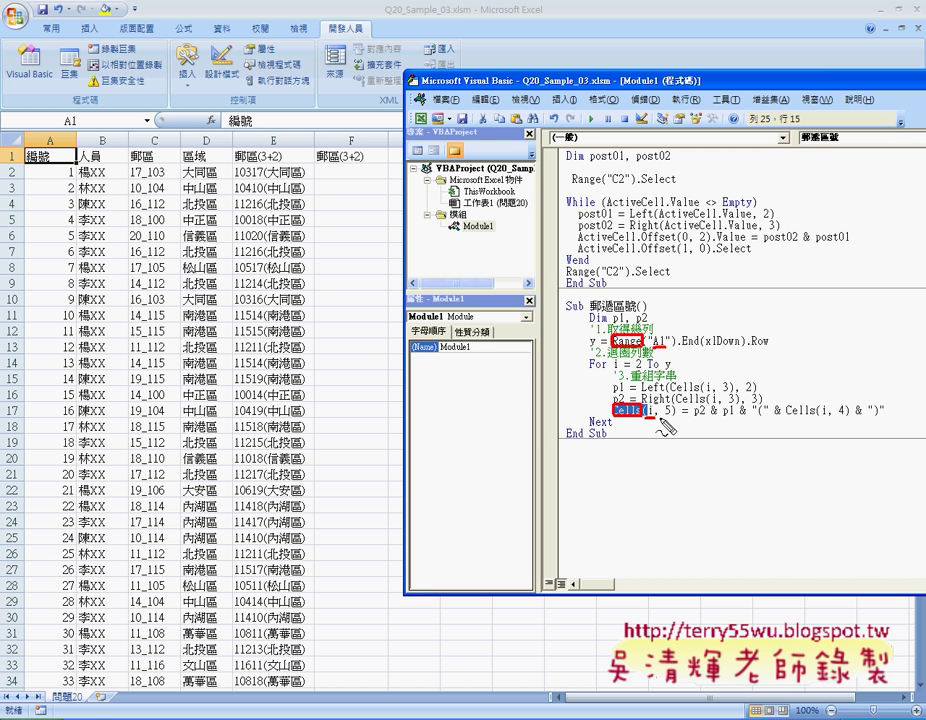
Change the output target from Cells(i, 5) to Cells(i, "F").
{"action": "left_click_drag", "start_coordinate": [617, 421], "coordinate": [661, 421]}
{"action": "left_click", "coordinate": [640, 410]}
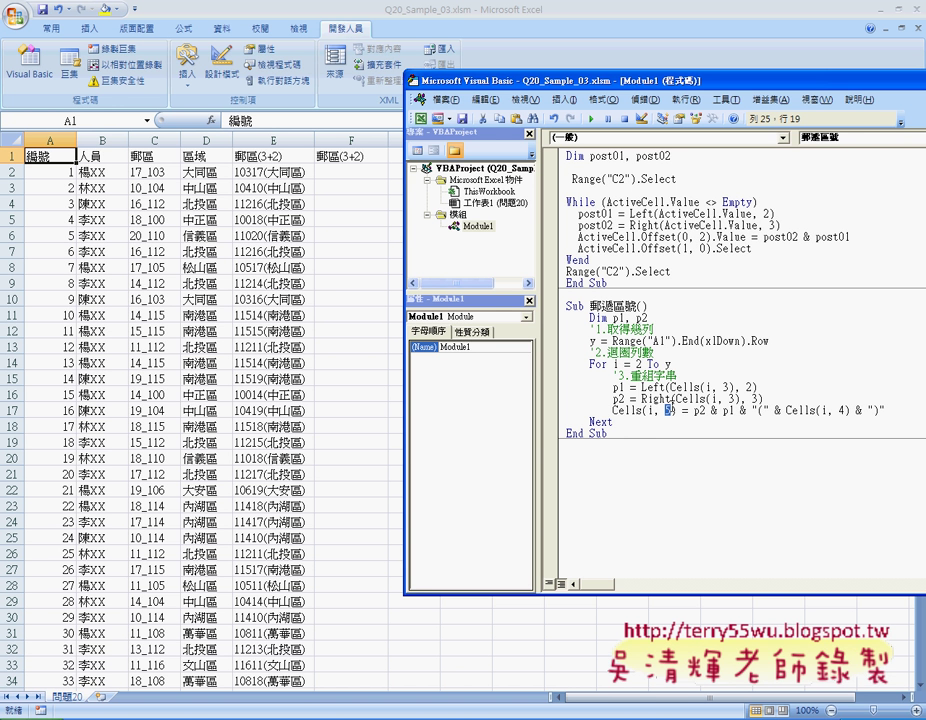
{"action": "type", "text": "6"}
{"action": "key", "text": "BackSpace"}
{"action": "type", "text": "\""}
{"action": "type", "text": "F"}
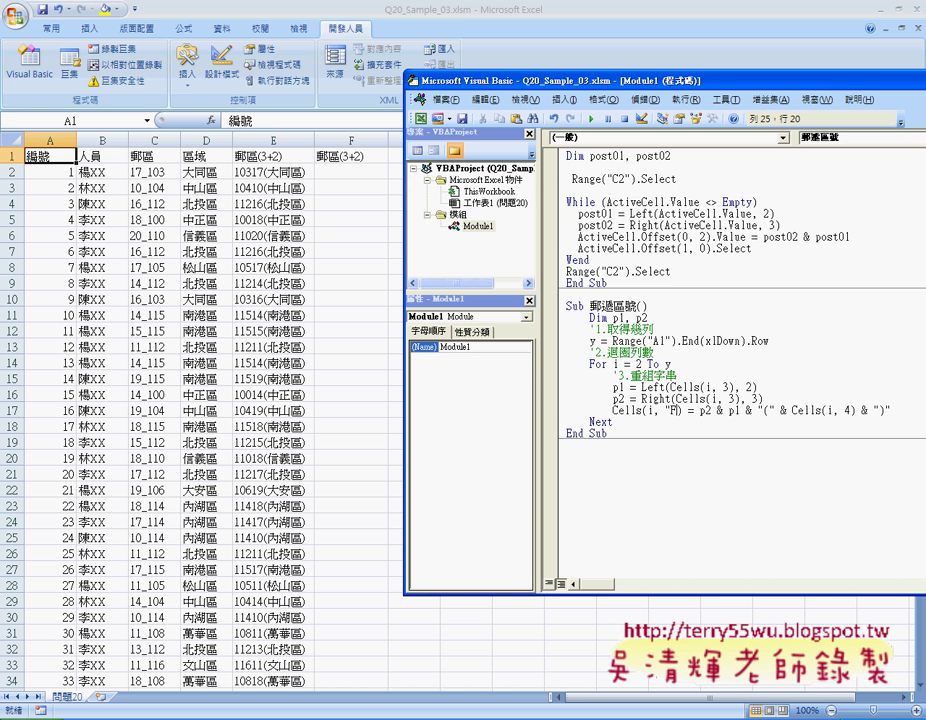
{"action": "key", "text": "Right"}
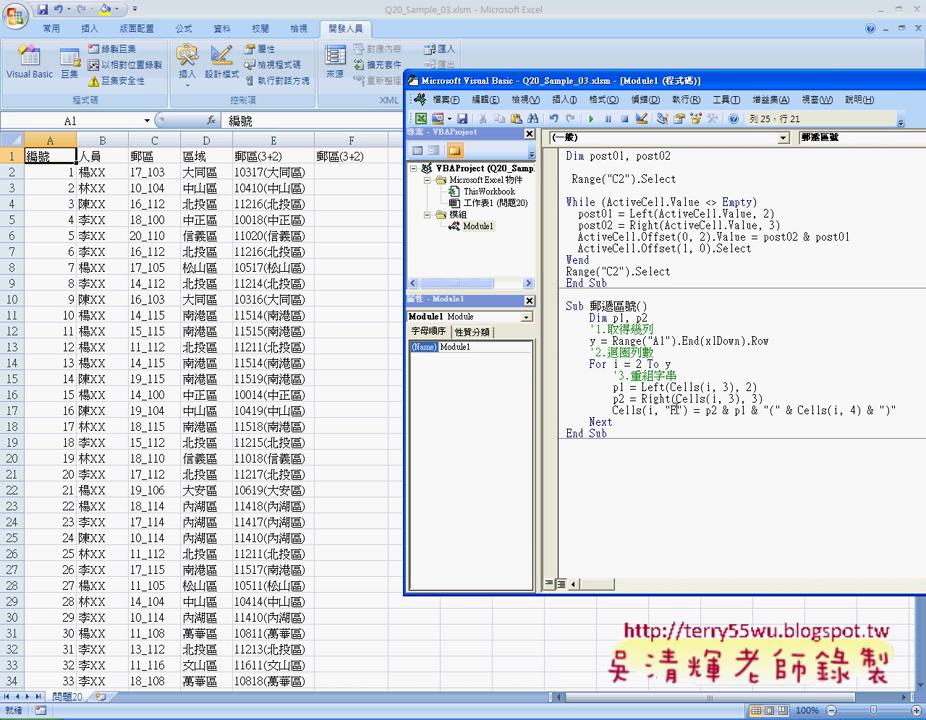
Replace Cells(i, 4) with Cells(i, "E") in the joined district expression.
{"action": "left_click_drag", "start_coordinate": [663, 409], "coordinate": [684, 409]}
{"action": "double_click", "coordinate": [850, 409]}
{"action": "key", "text": "Delete"}
{"action": "type", "text": "E"}
{"action": "type", "text": "\""}
{"action": "key", "text": "Down"}
{"action": "left_click_drag", "start_coordinate": [705, 410], "coordinate": [907, 411]}
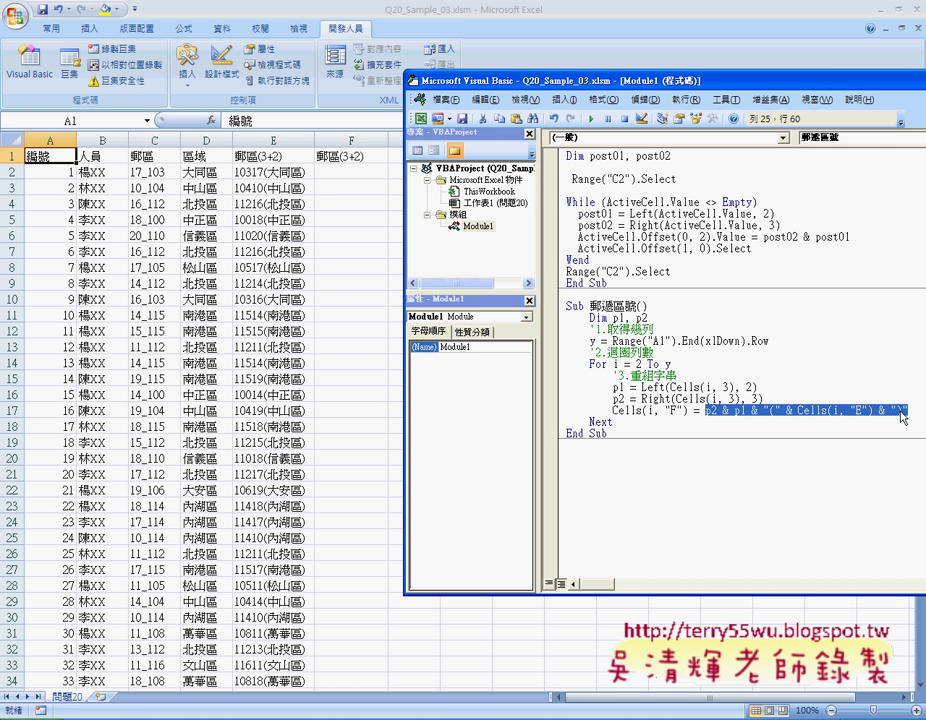
{"action": "left_click", "coordinate": [812, 415]}
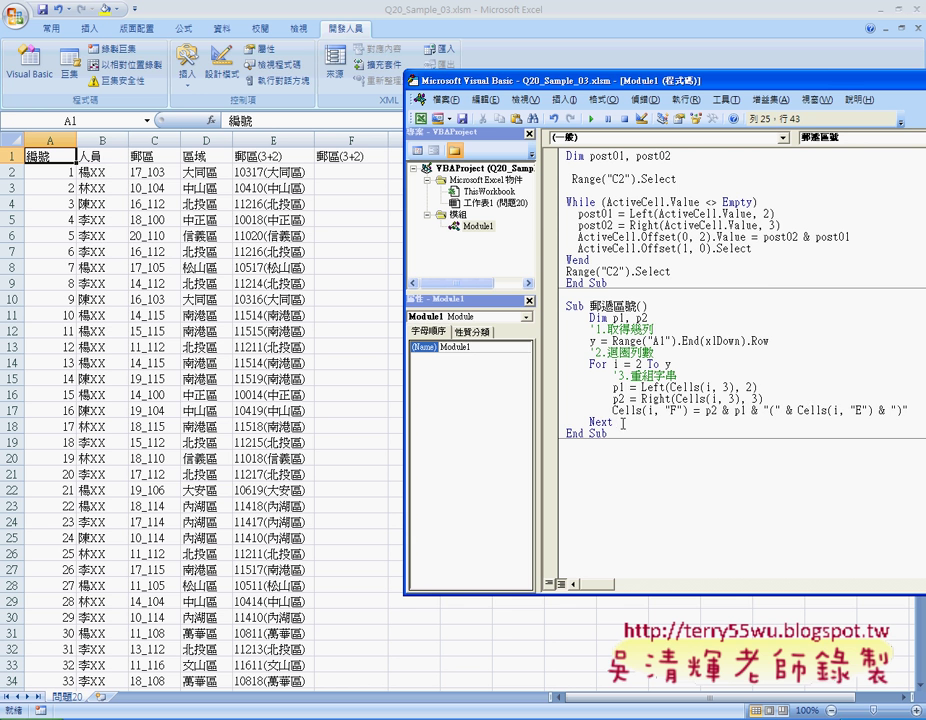
{"action": "left_click_drag", "start_coordinate": [622, 423], "coordinate": [565, 317]}
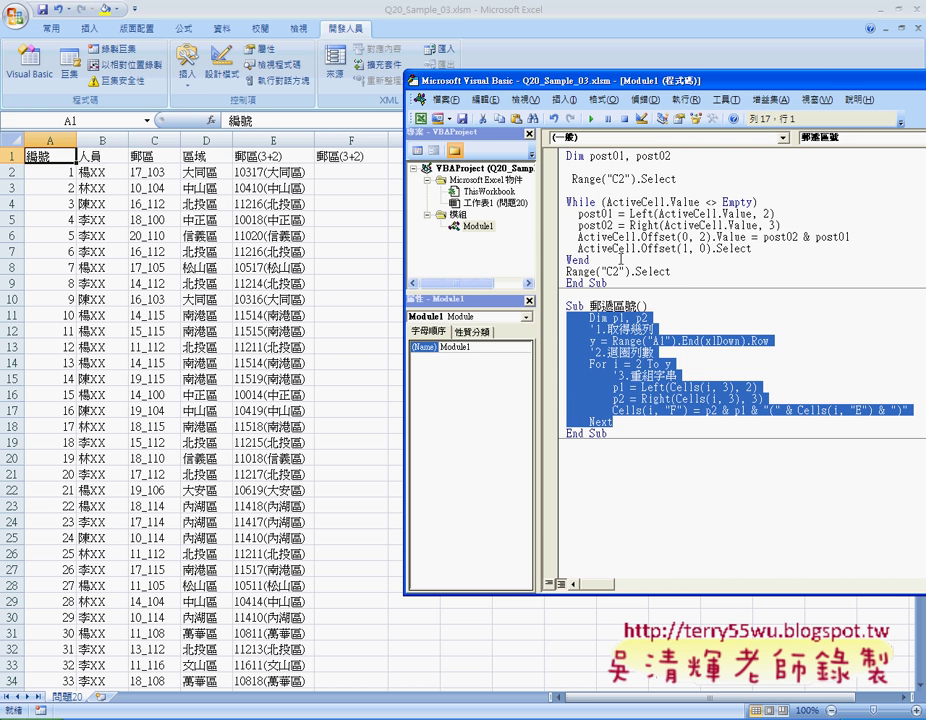
{"action": "left_click", "coordinate": [563, 179]}
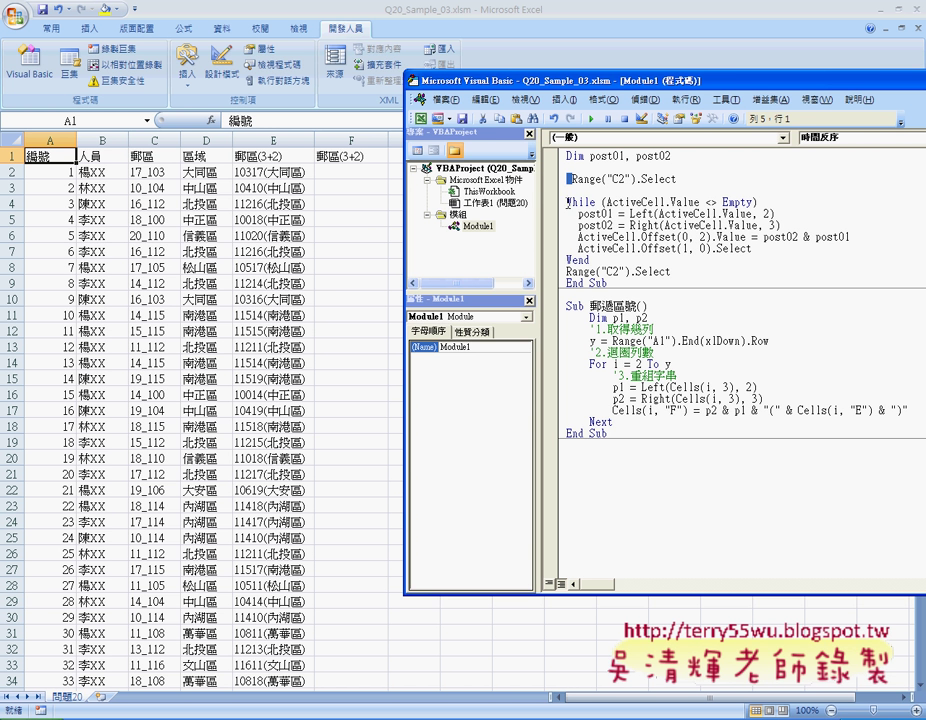
{"action": "left_click", "coordinate": [566, 201]}
{"action": "left_click_drag", "start_coordinate": [672, 271], "coordinate": [565, 176]}
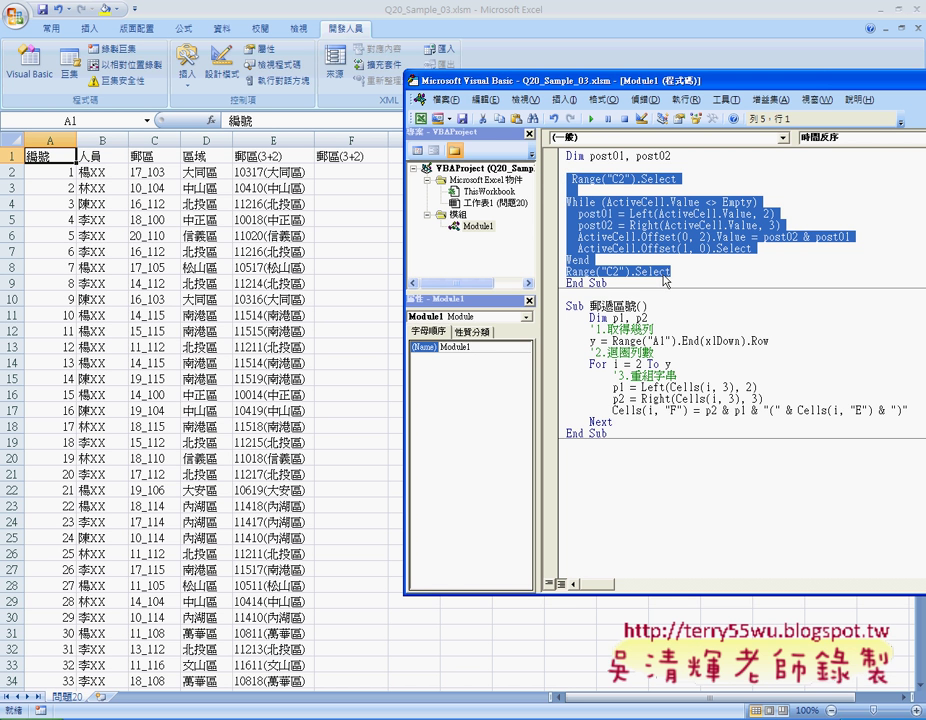
{"action": "mouse_move", "coordinate": [589, 328]}
{"action": "left_mouse_down"}
{"action": "mouse_move", "coordinate": [655, 328]}
{"action": "mouse_move", "coordinate": [590, 352]}
{"action": "left_mouse_up"}
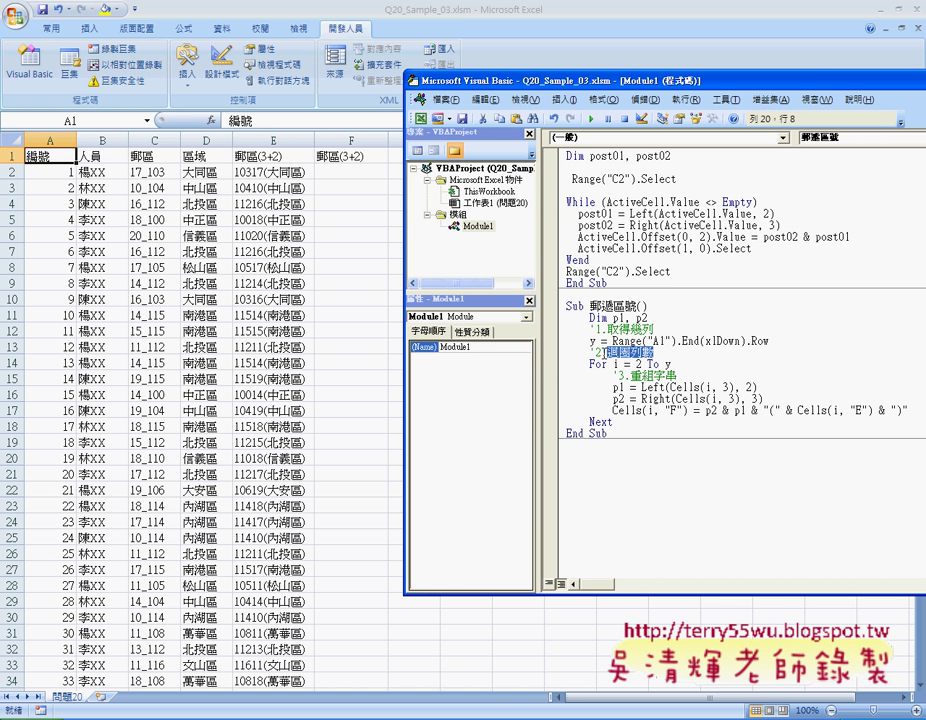
{"action": "left_click_drag", "start_coordinate": [677, 372], "coordinate": [613, 372]}
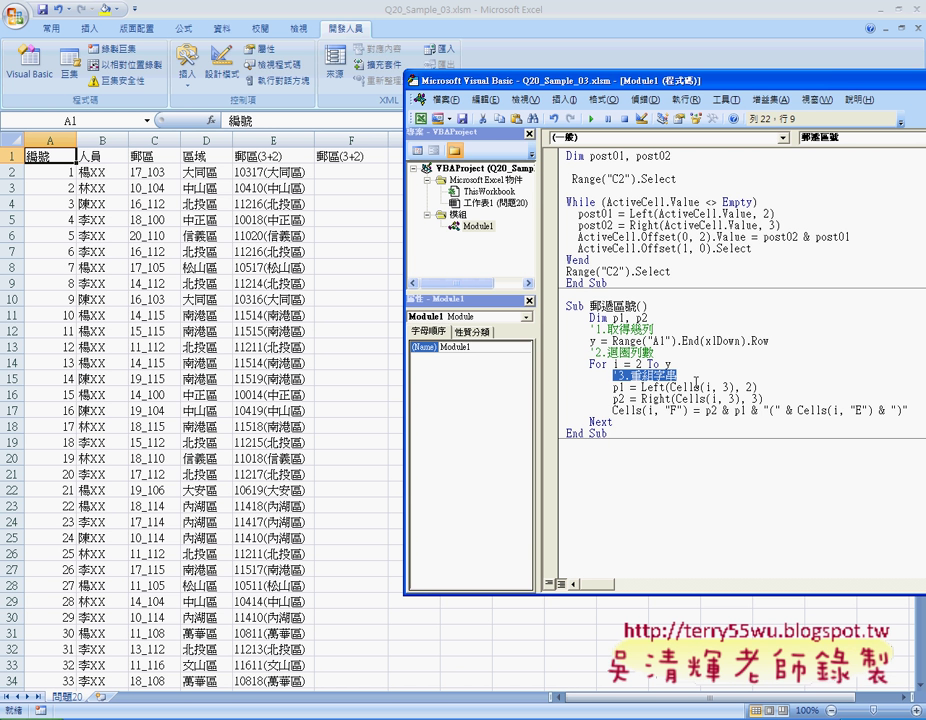
Place the caret inside Sub 郵遞區號 in Module1.
{"action": "left_click", "coordinate": [698, 385]}
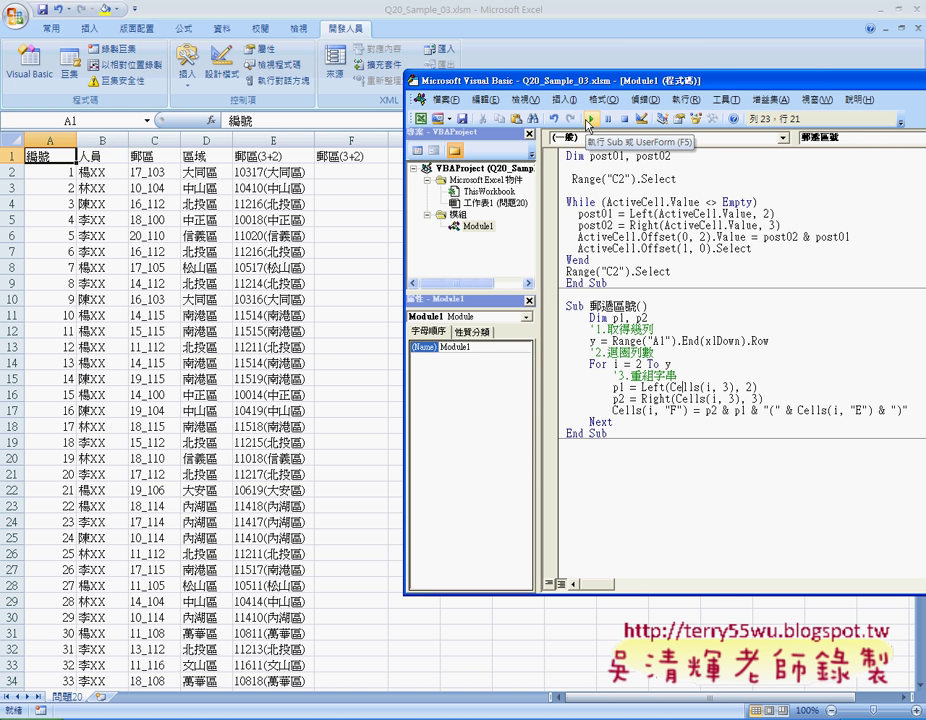
{"action": "key", "text": "F8"}
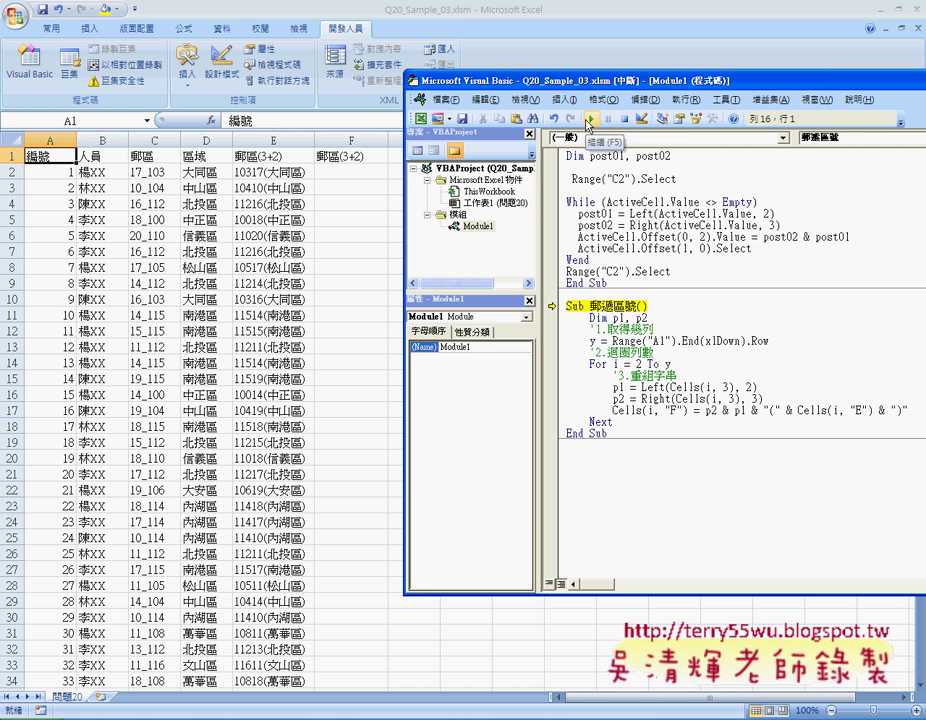
{"action": "key", "text": "F8"}
{"action": "key", "text": "F8"}
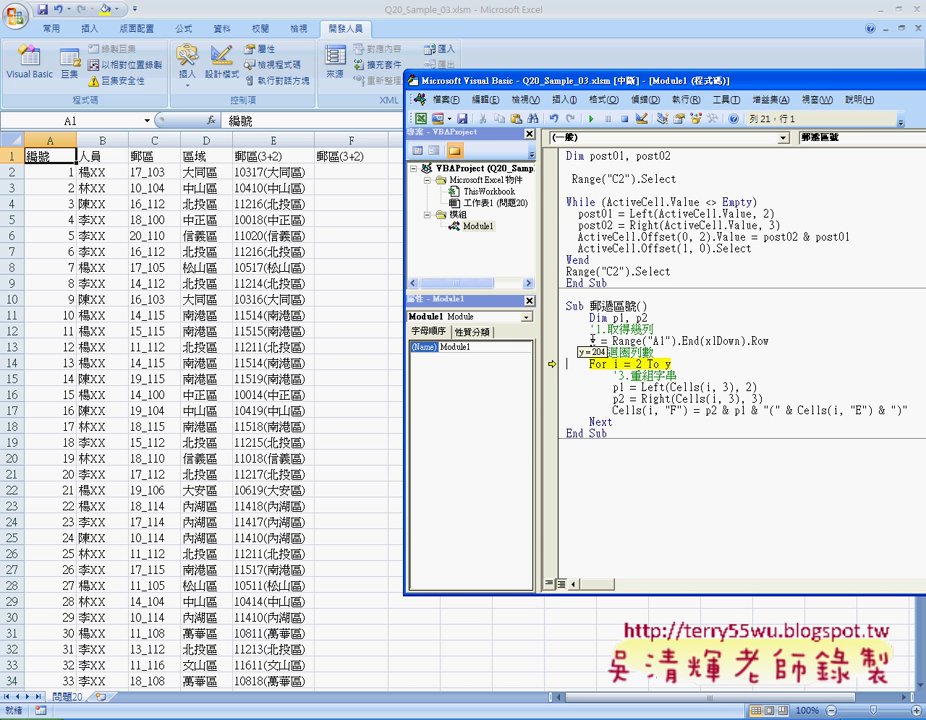
{"action": "key", "text": "F8"}
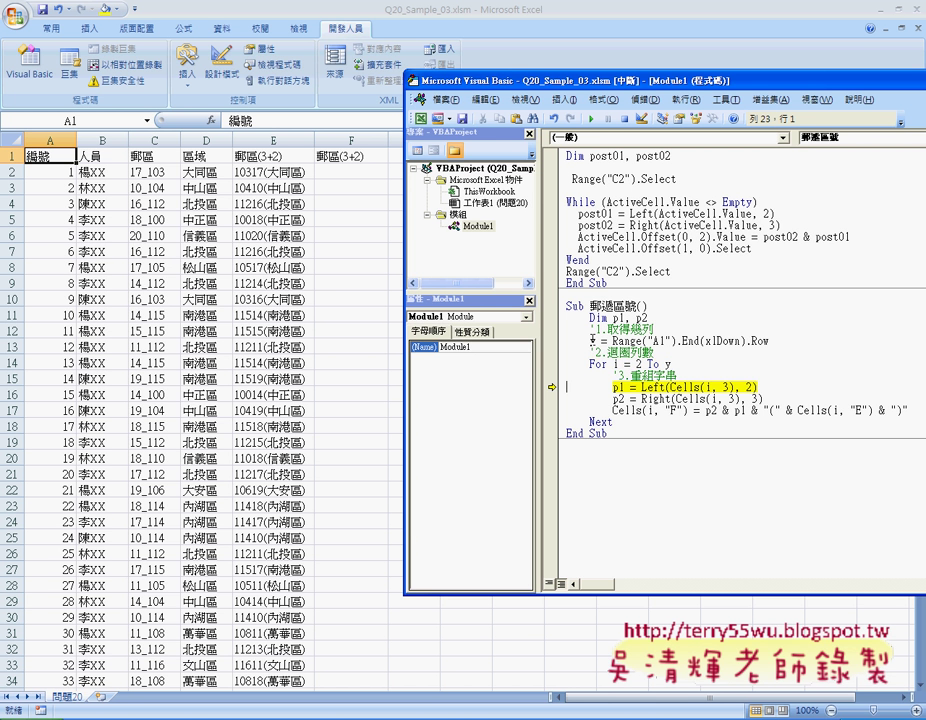
{"action": "key", "text": "F8"}
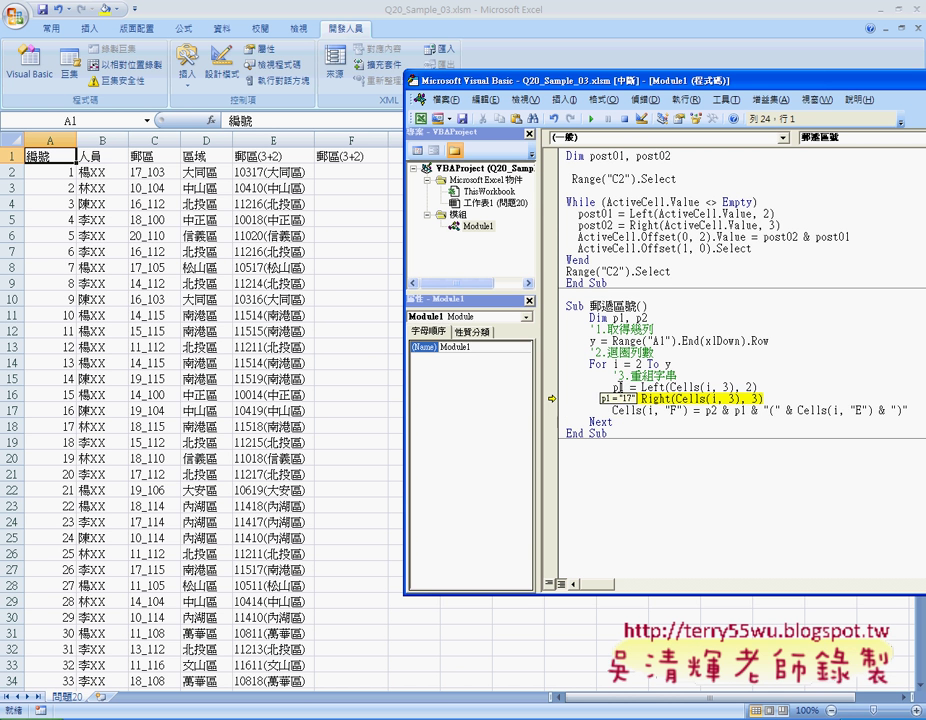
{"action": "key", "text": "F8"}
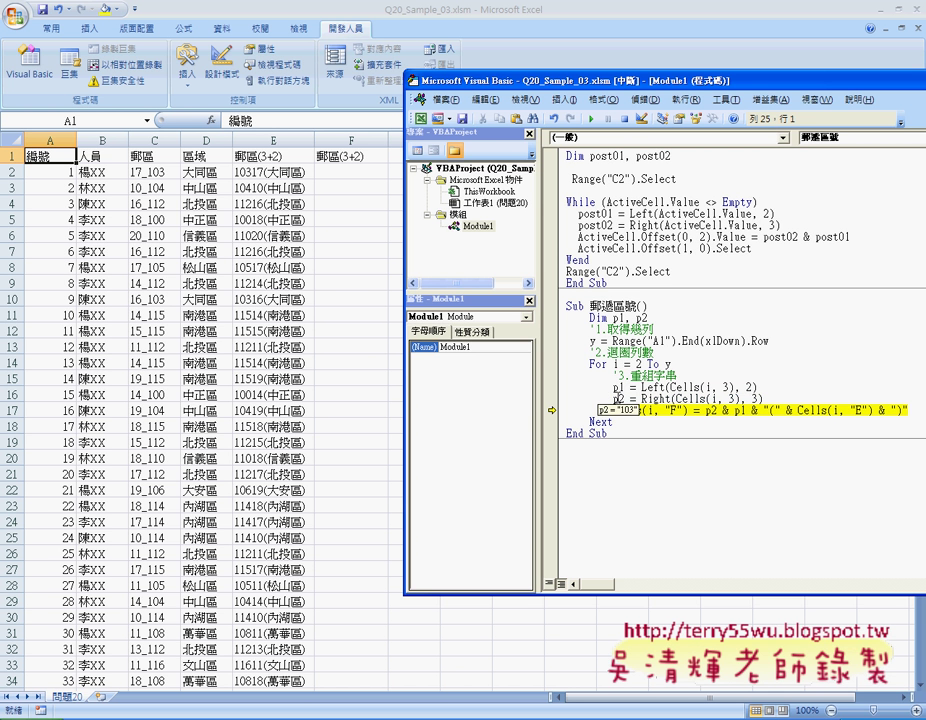
{"action": "mouse_move", "coordinate": [617, 398]}
{"action": "key", "text": "F8"}
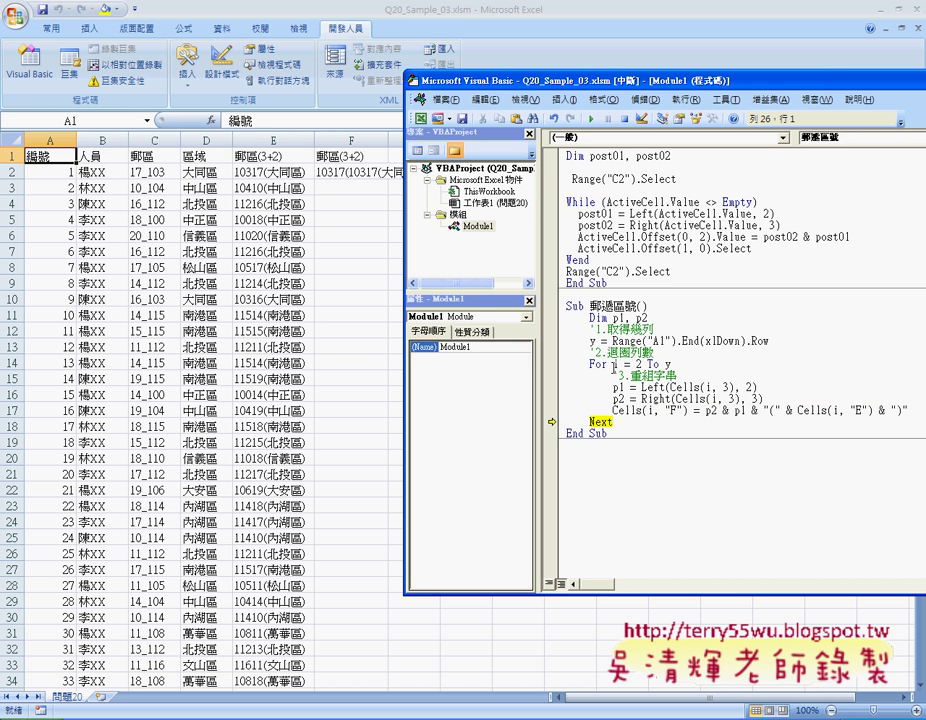
Check column F on the worksheet, then resume the paused 郵遞區號 macro so it fills every row.
{"action": "left_click_drag", "start_coordinate": [455, 84], "coordinate": [531, 84]}
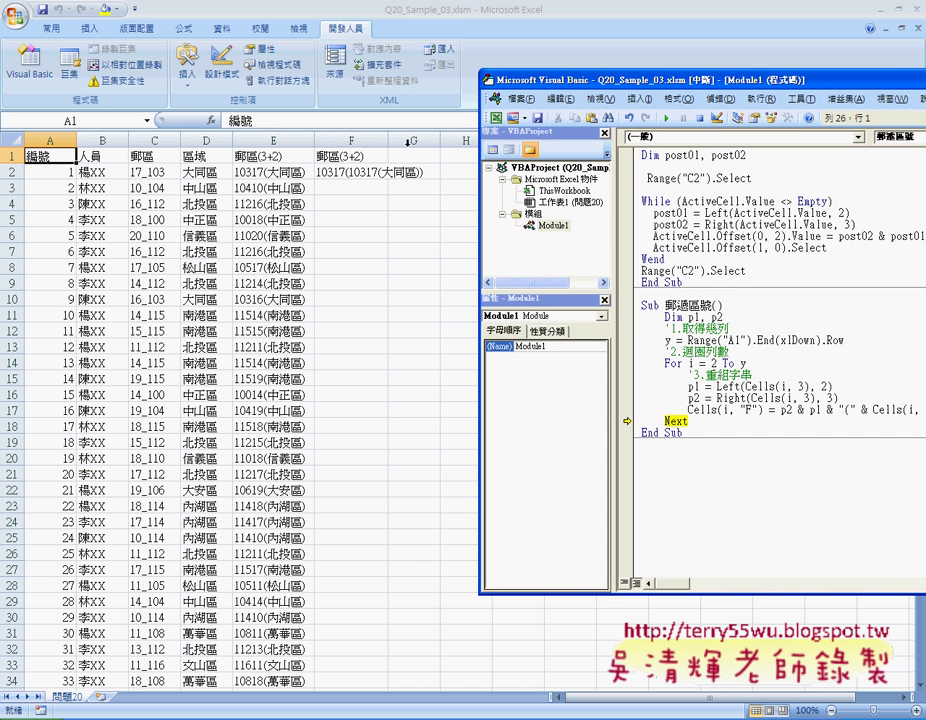
{"action": "left_click", "coordinate": [276, 98]}
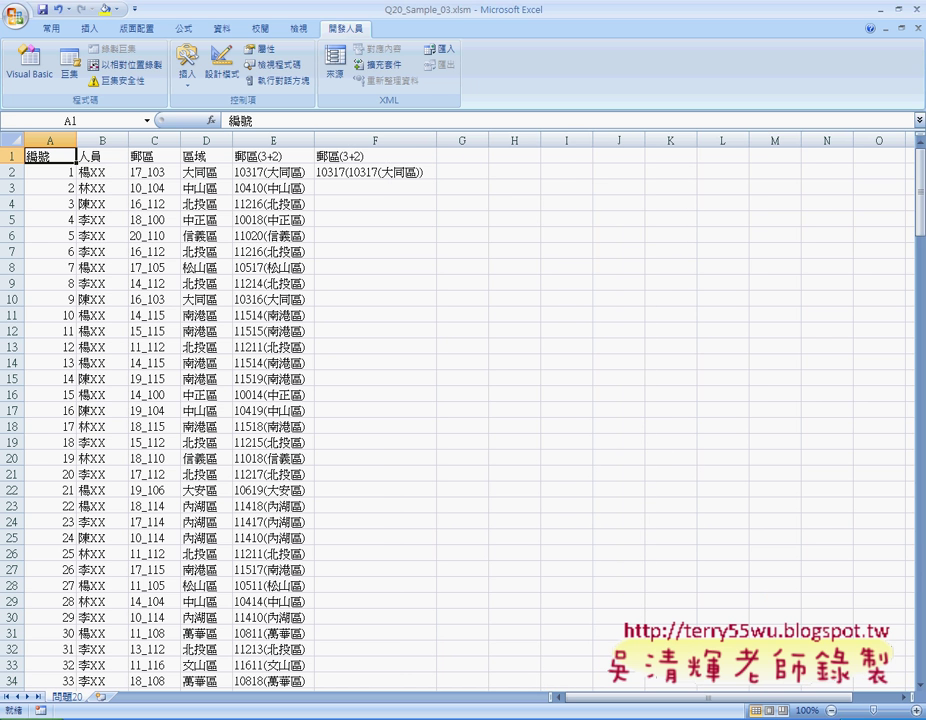
{"action": "key", "text": "alt+F11"}
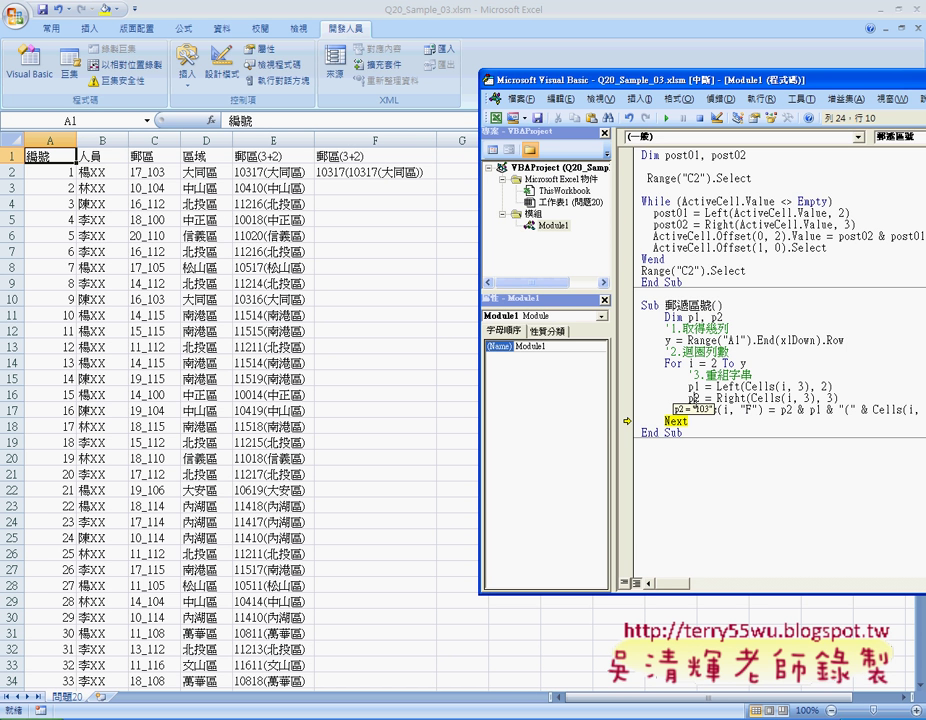
{"action": "key", "text": "F5"}
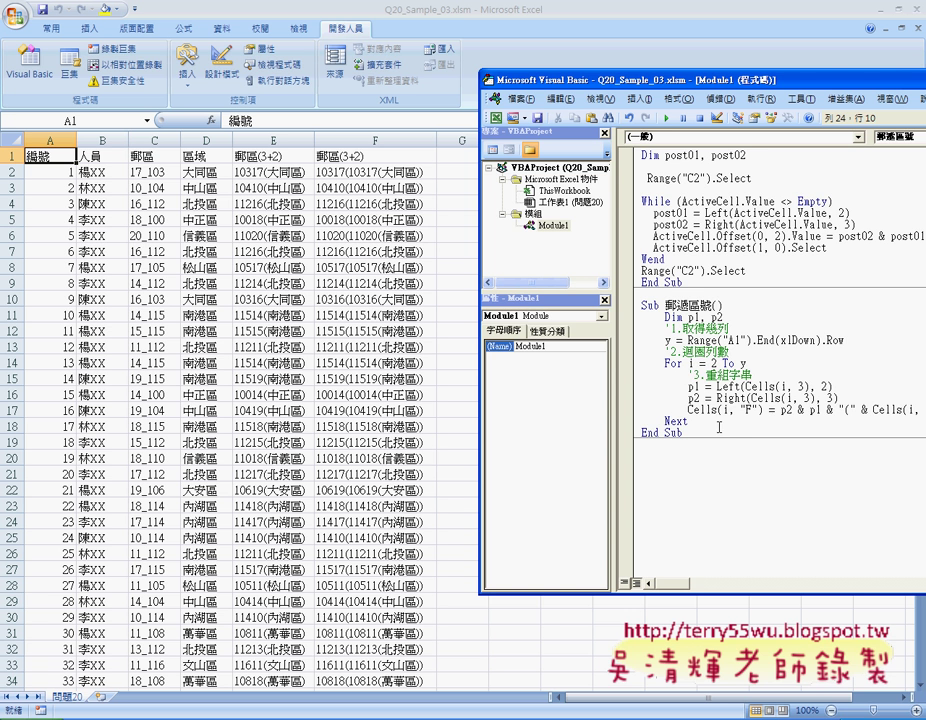
{"action": "left_click_drag", "start_coordinate": [706, 419], "coordinate": [664, 364]}
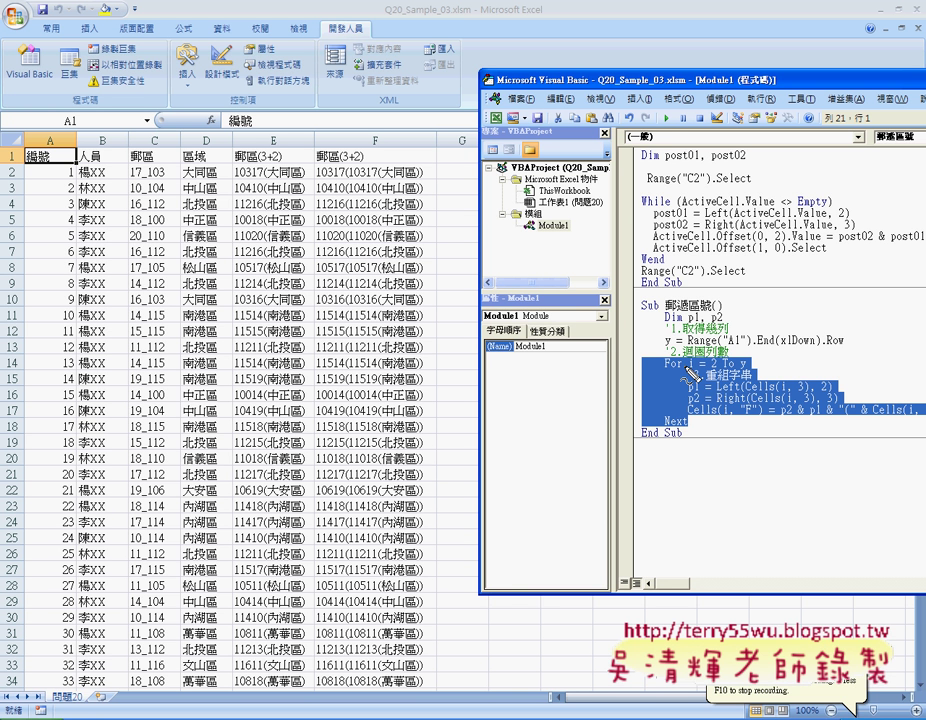
{"action": "left_click_drag", "start_coordinate": [686, 369], "coordinate": [670, 365]}
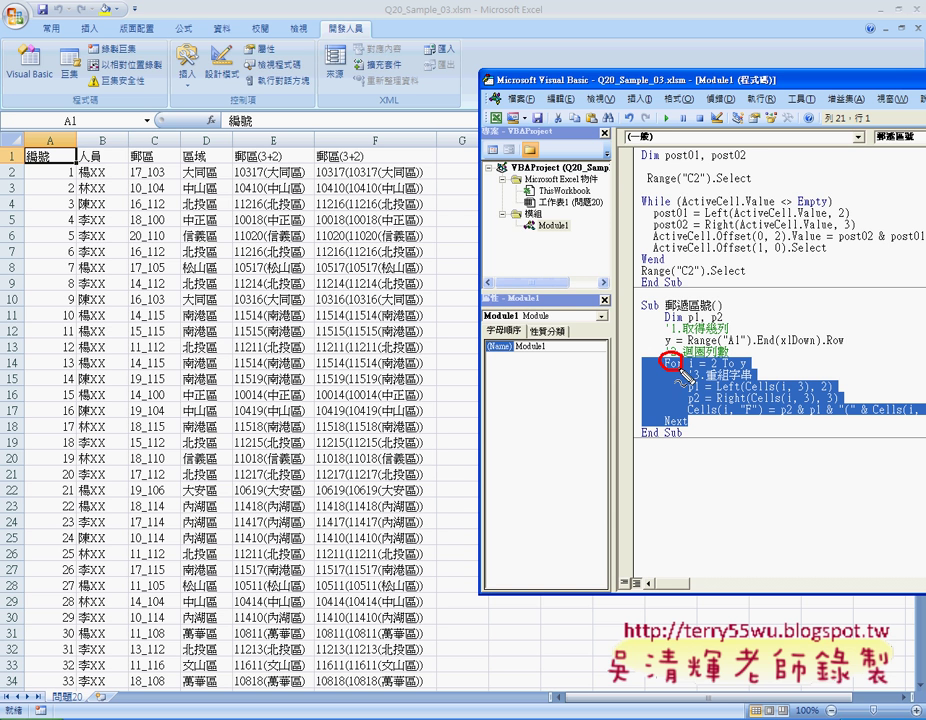
{"action": "left_click_drag", "start_coordinate": [668, 196], "coordinate": [672, 202]}
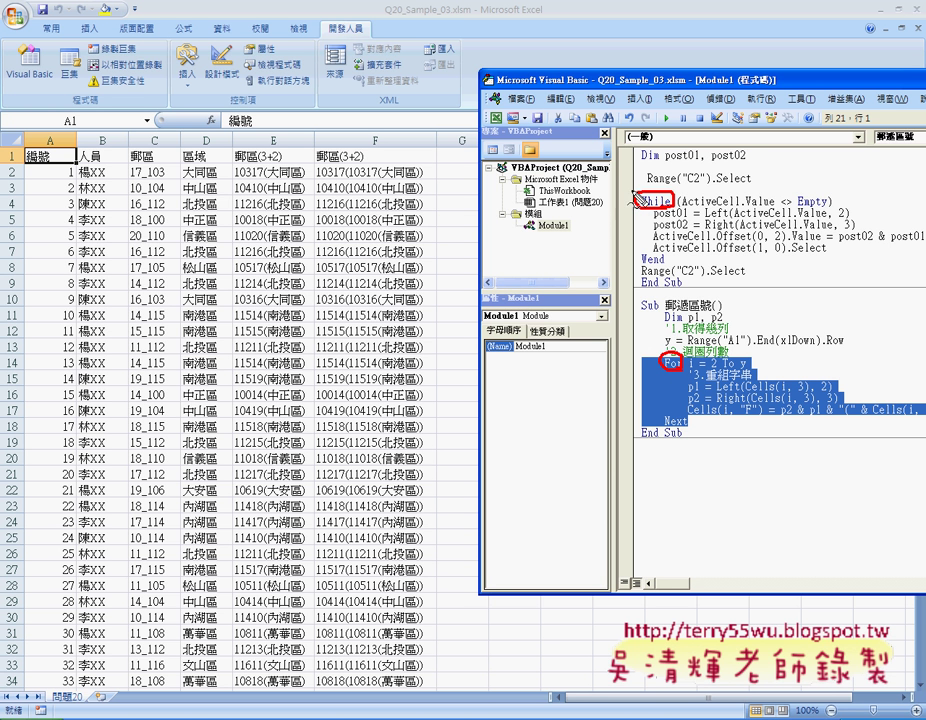
{"action": "left_click_drag", "start_coordinate": [610, 178], "coordinate": [611, 208]}
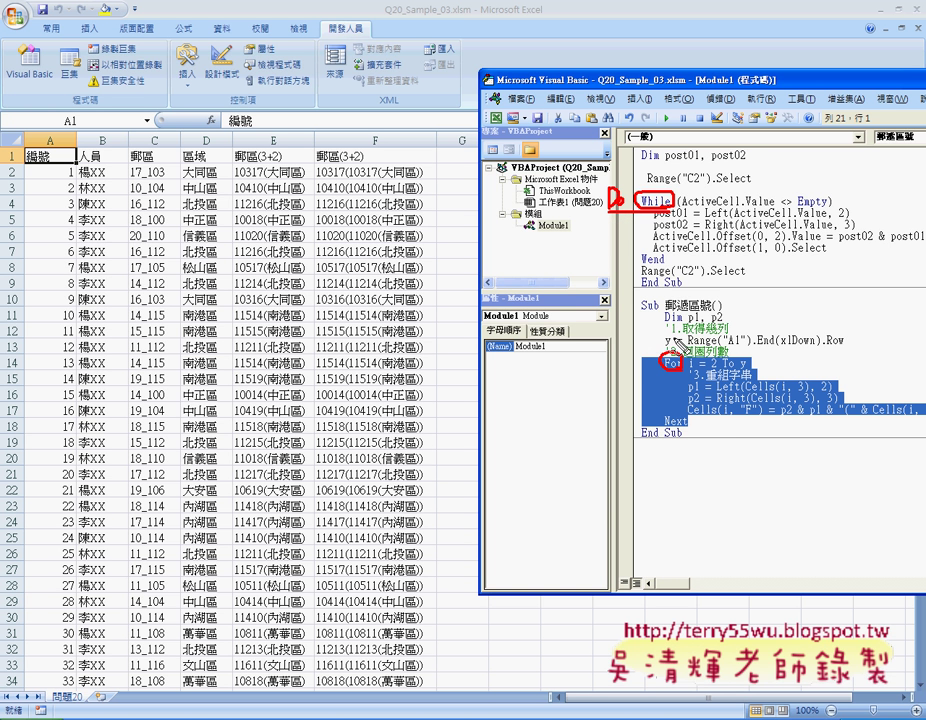
{"action": "left_click_drag", "start_coordinate": [580, 328], "coordinate": [608, 275]}
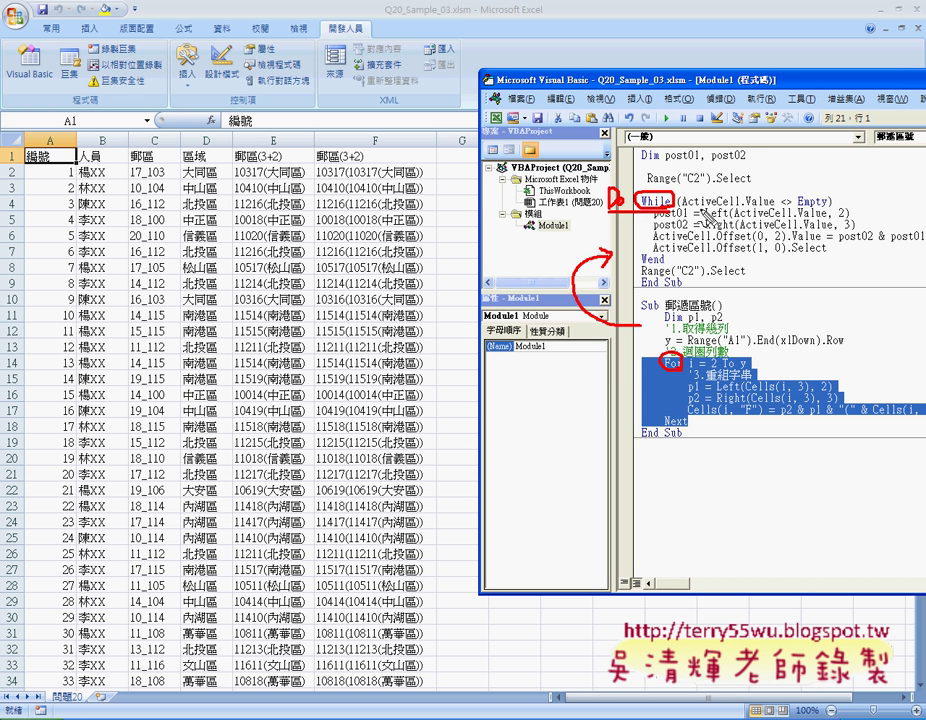
{"action": "left_click_drag", "start_coordinate": [704, 211], "coordinate": [800, 211]}
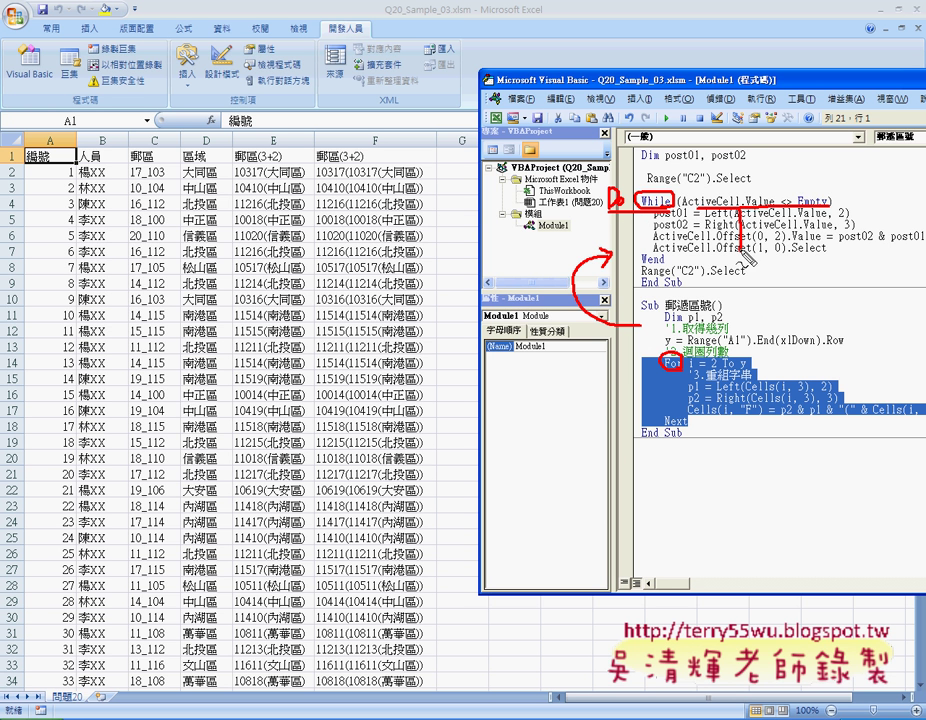
{"action": "mouse_move", "coordinate": [745, 212]}
{"action": "left_mouse_down"}
{"action": "mouse_move", "coordinate": [745, 242]}
{"action": "mouse_move", "coordinate": [693, 220]}
{"action": "mouse_move", "coordinate": [690, 258]}
{"action": "left_mouse_up"}
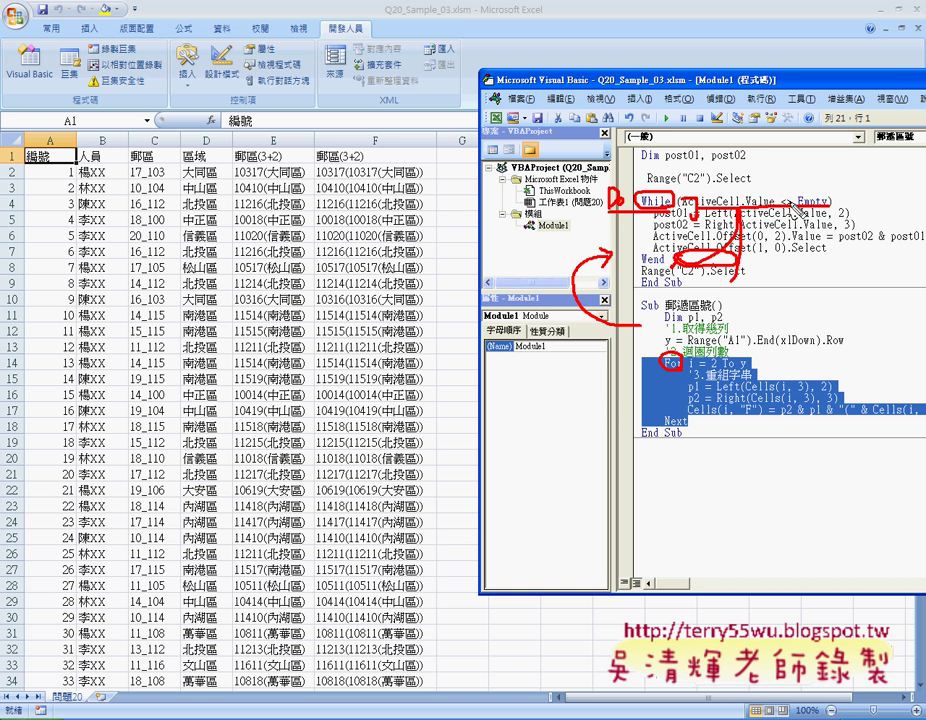
{"action": "left_click_drag", "start_coordinate": [838, 201], "coordinate": [860, 240]}
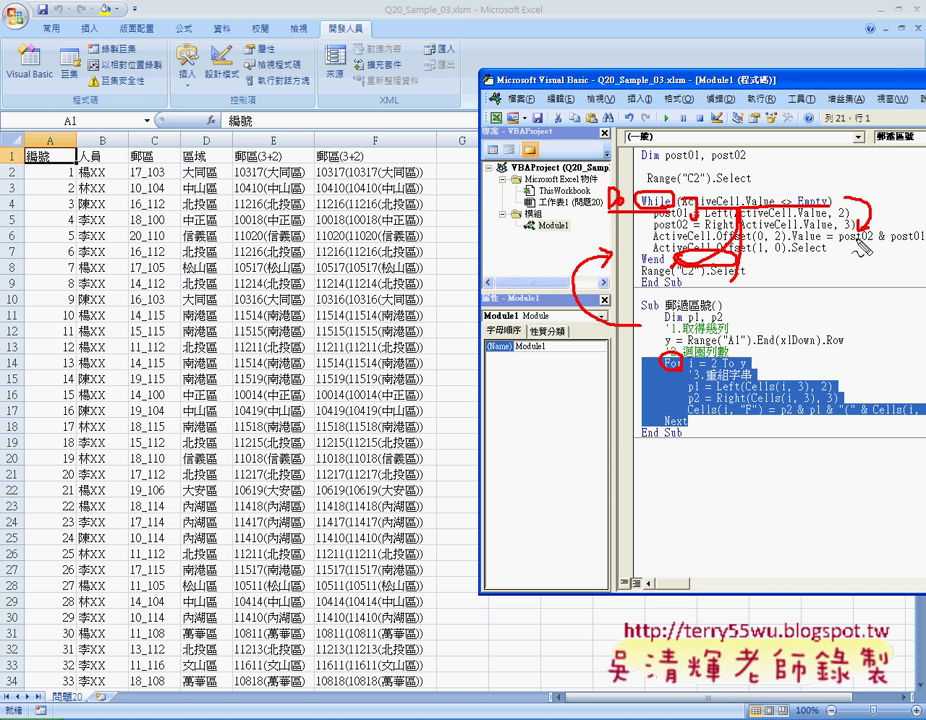
{"action": "key", "text": "Escape"}
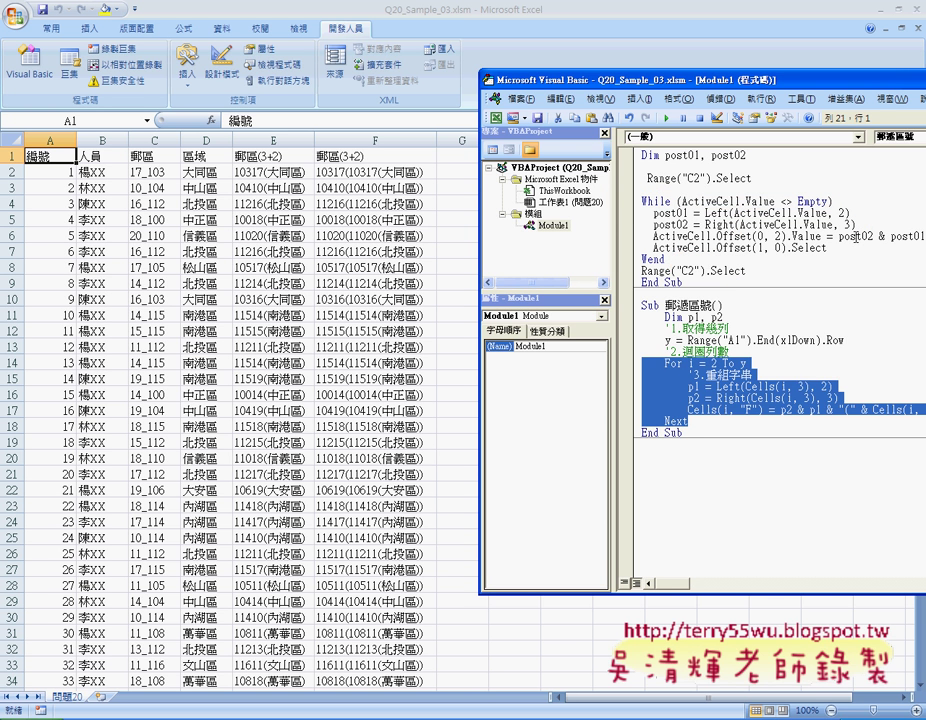
Select the entire Sub 郵遞區號 code block and narrow the project pane to widen the code window.
{"action": "left_click", "coordinate": [721, 429]}
{"action": "left_click_drag", "start_coordinate": [721, 429], "coordinate": [641, 304]}
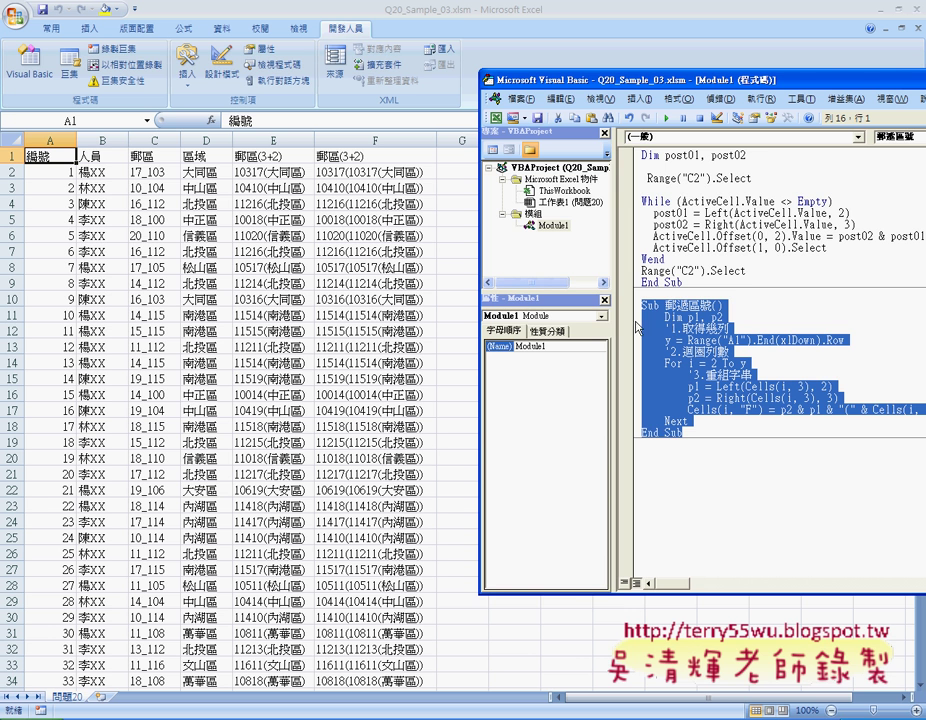
{"action": "left_click_drag", "start_coordinate": [614, 318], "coordinate": [580, 318]}
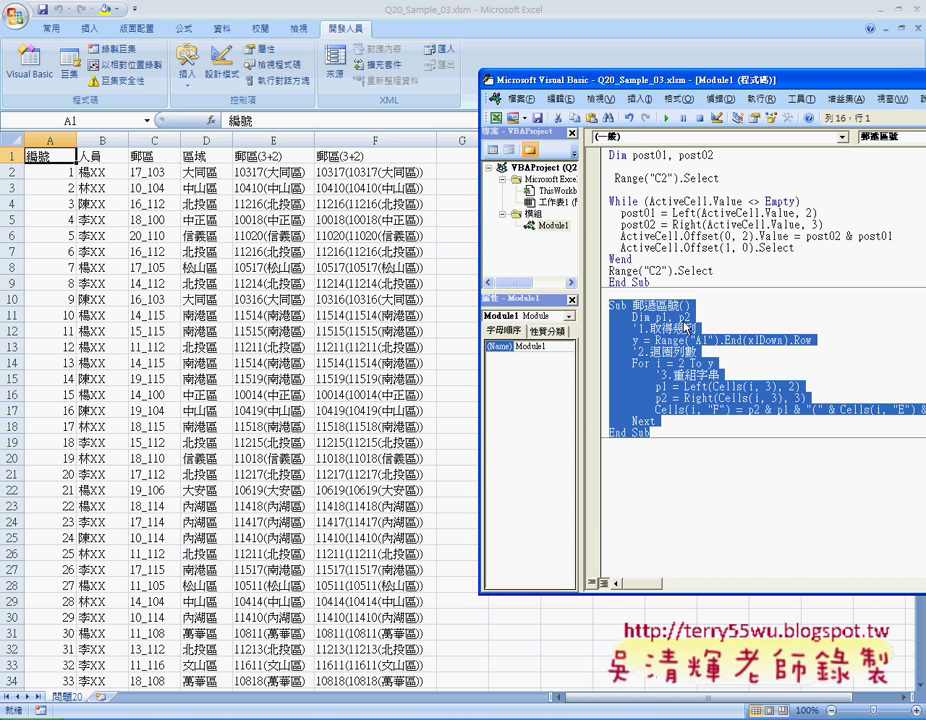